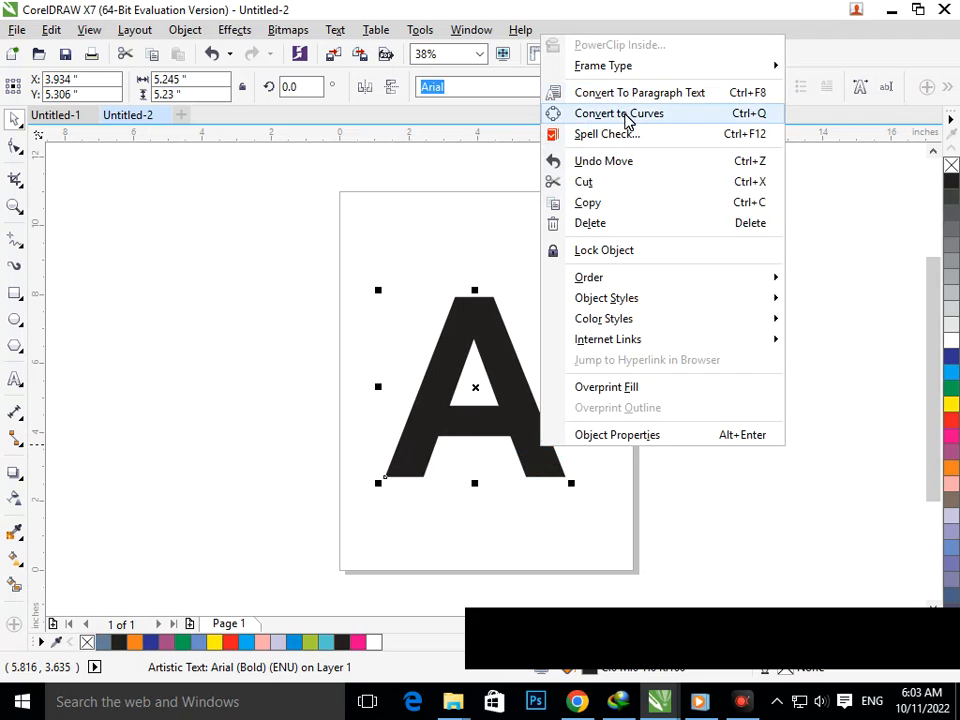
# Convert the letter A text to curves and remove its fill
pyautogui.click(569, 380)
pyautogui.click(530, 402)
pyautogui.click(951, 170)
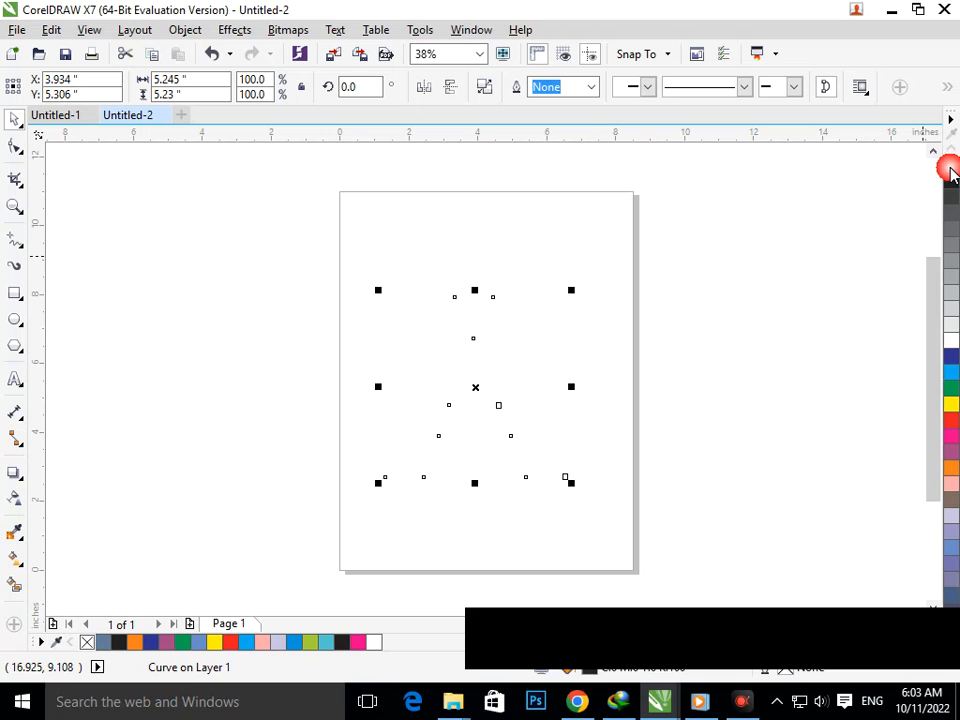
# Give the A a black hairline outline and move it up and left to about X 3.008, Y 6.232 inches
pyautogui.rightClick(951, 181)
pyautogui.click(591, 420)
pyautogui.moveTo(500, 429); pyautogui.dragTo(467, 397)
# Move the inner triangle's two base nodes down onto the corners of the crossbar's lower edge with the Shape tool
pyautogui.press('z')
pyautogui.moveTo(240, 304); pyautogui.dragTo(619, 476)
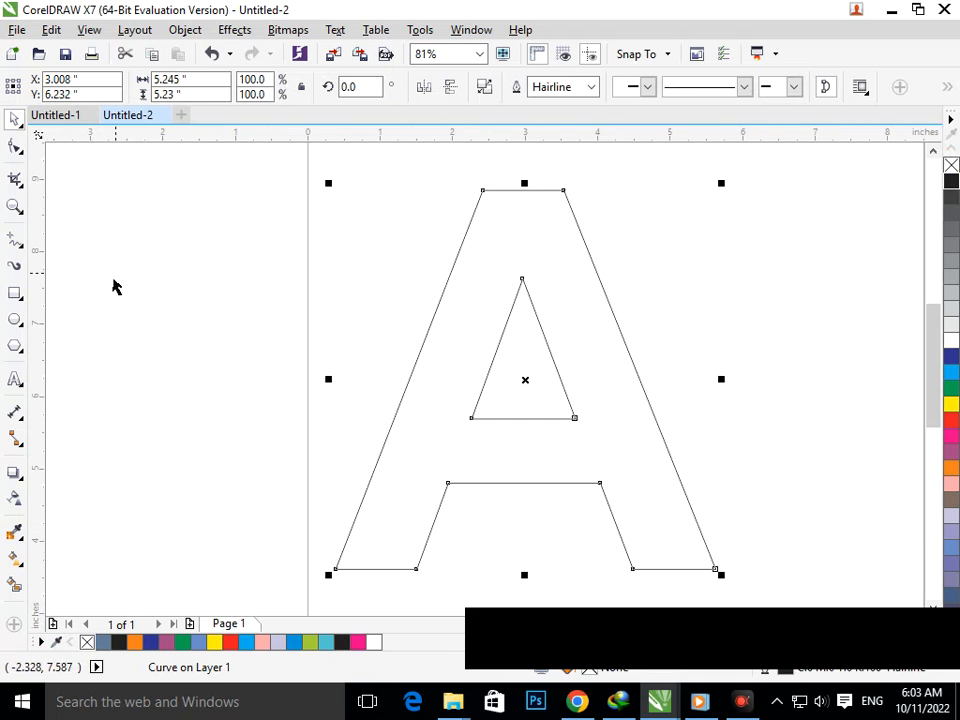
pyautogui.click(15, 146)
pyautogui.click(553, 296)
pyautogui.moveTo(471, 418); pyautogui.dragTo(449, 483)
pyautogui.click(582, 417)
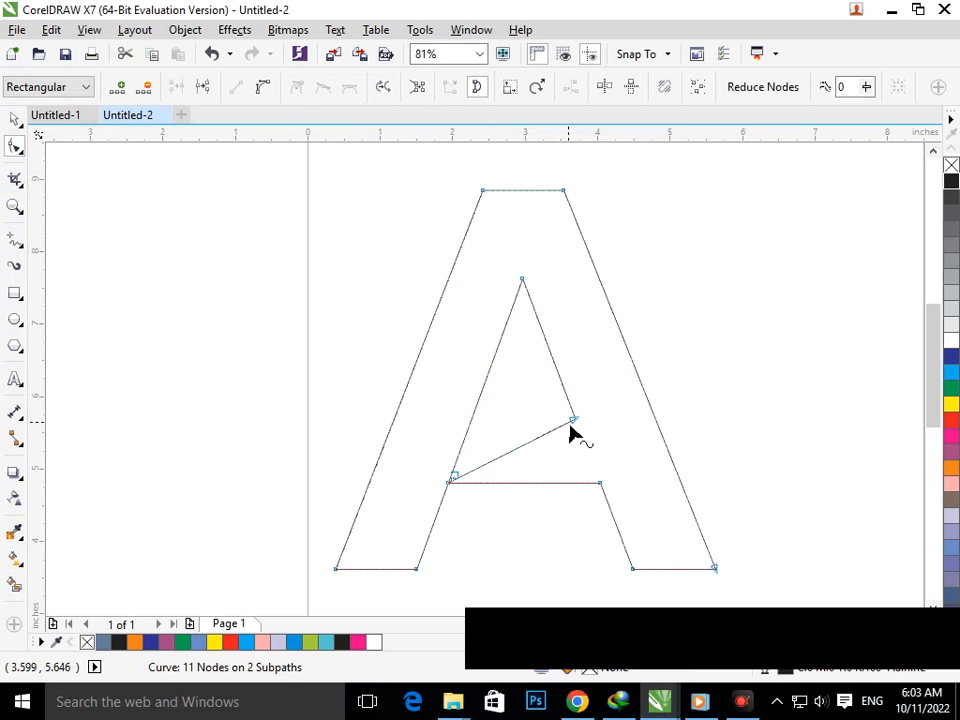
pyautogui.moveTo(580, 440); pyautogui.dragTo(600, 488)
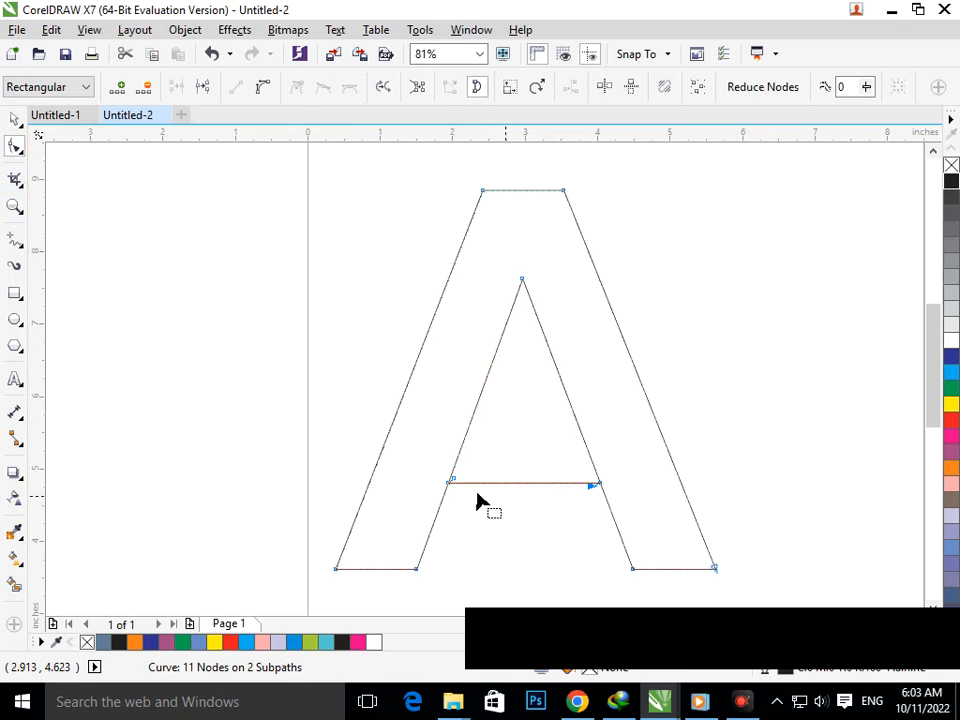
# Delete the horizontal crossbar line between the A's legs with the Virtual Segment Delete tool
pyautogui.click(22, 188)
pyautogui.click(110, 221)
pyautogui.click(530, 483)
pyautogui.rightClick(596, 508)
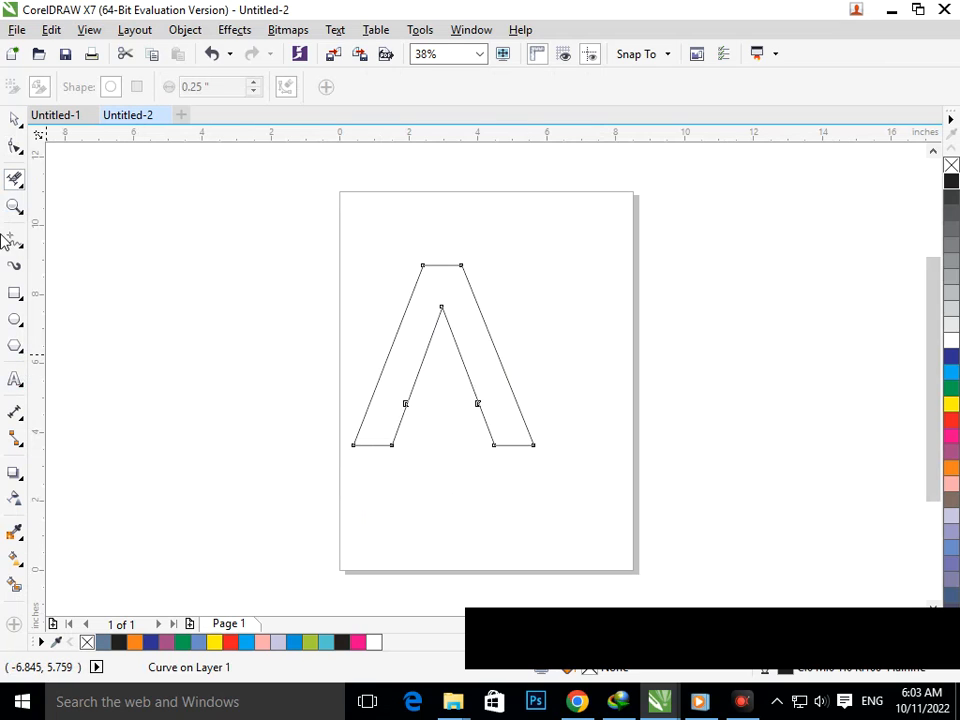
pyautogui.click(15, 119)
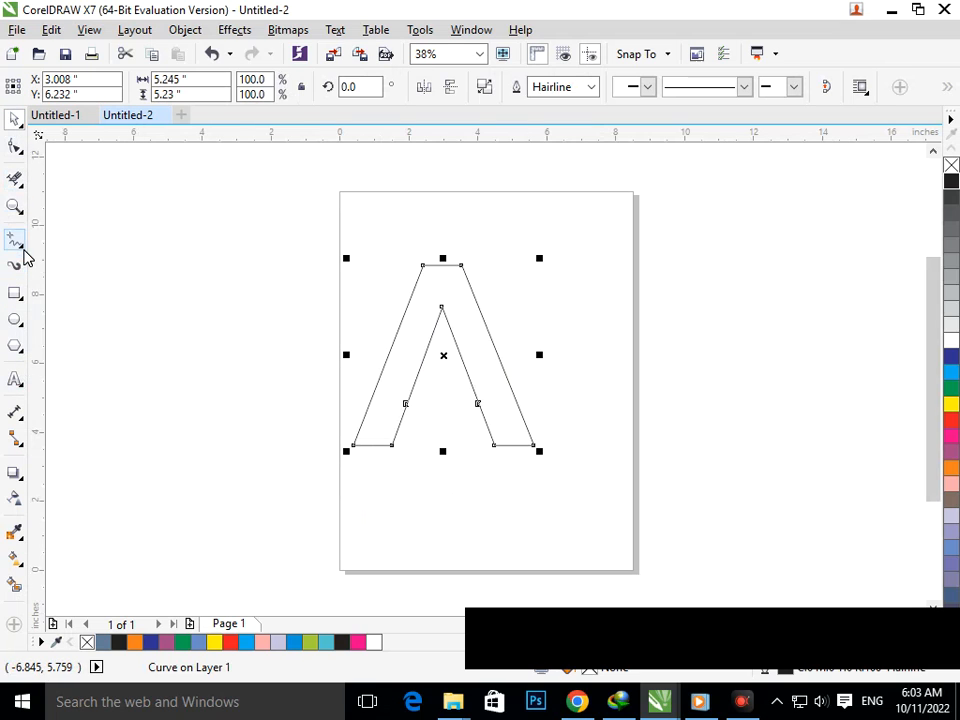
pyautogui.click(22, 246)
pyautogui.click(90, 303)
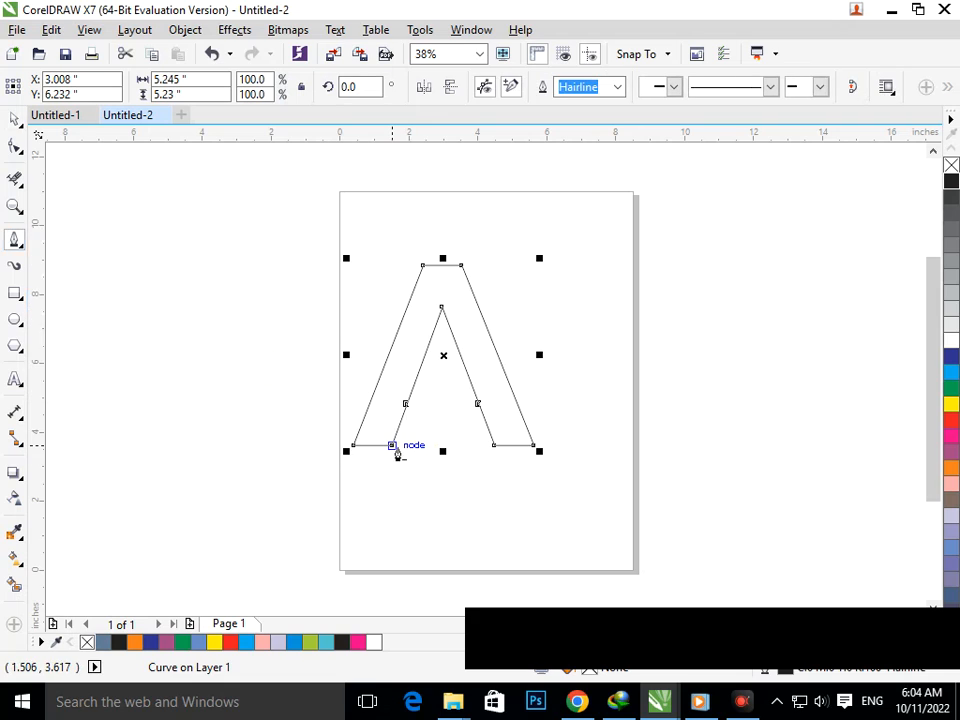
pyautogui.click(392, 446)
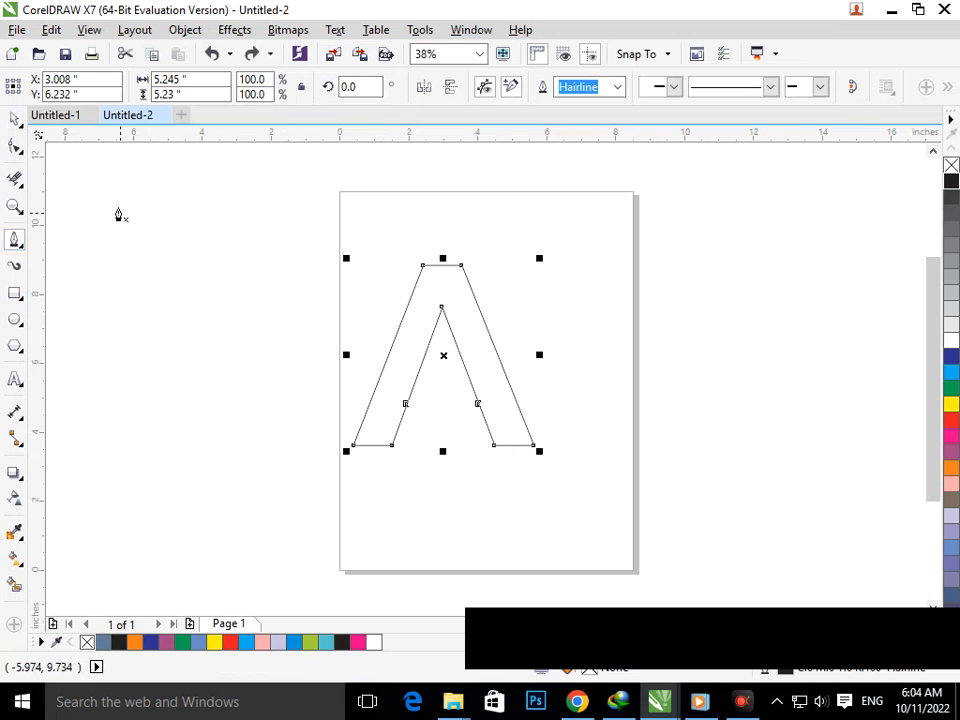
pyautogui.click(15, 120)
pyautogui.click(287, 390)
pyautogui.click(395, 383)
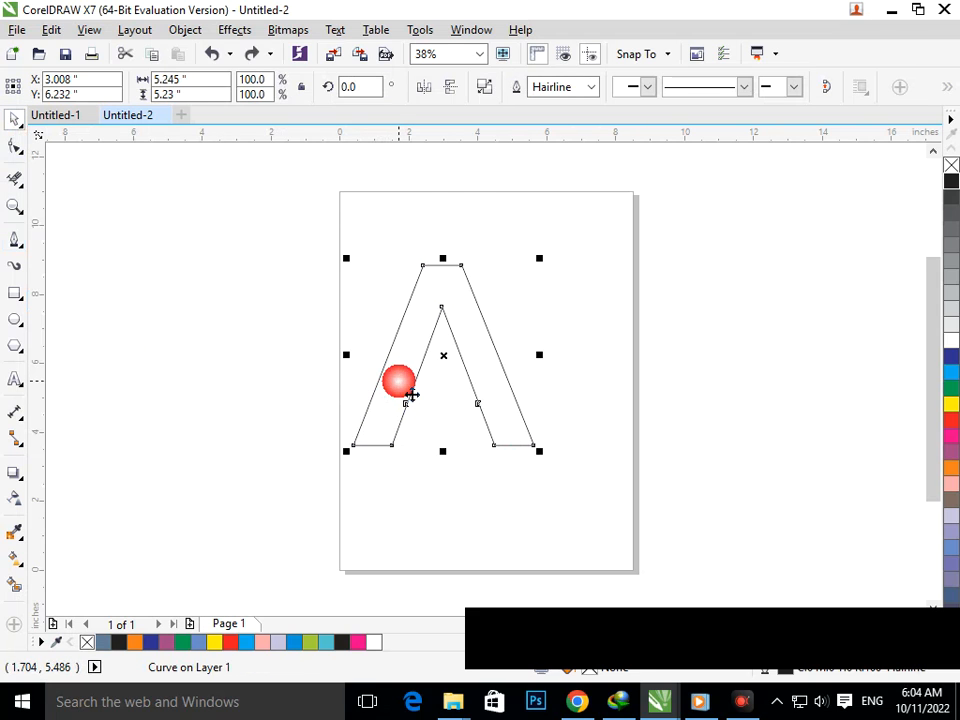
pyautogui.rightClick(395, 383)
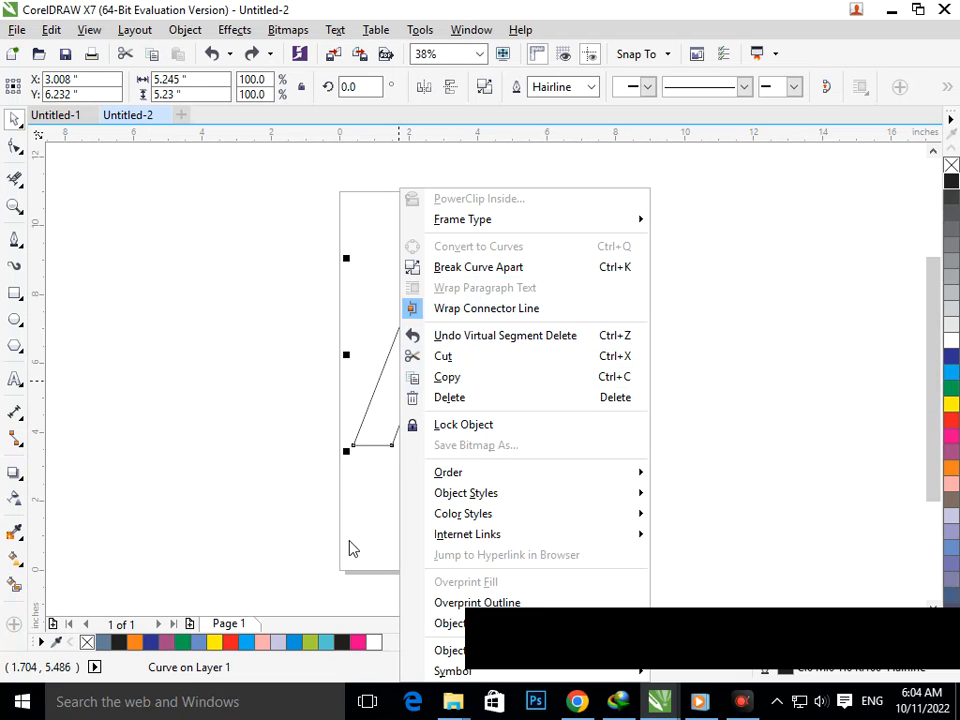
pyautogui.click(361, 590)
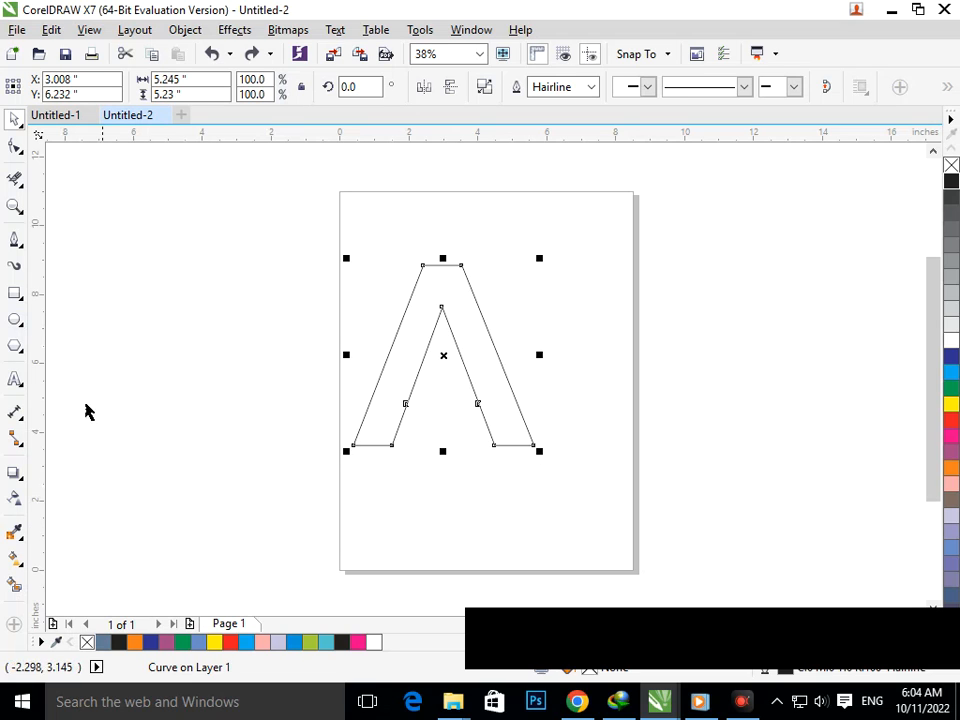
pyautogui.click(15, 238)
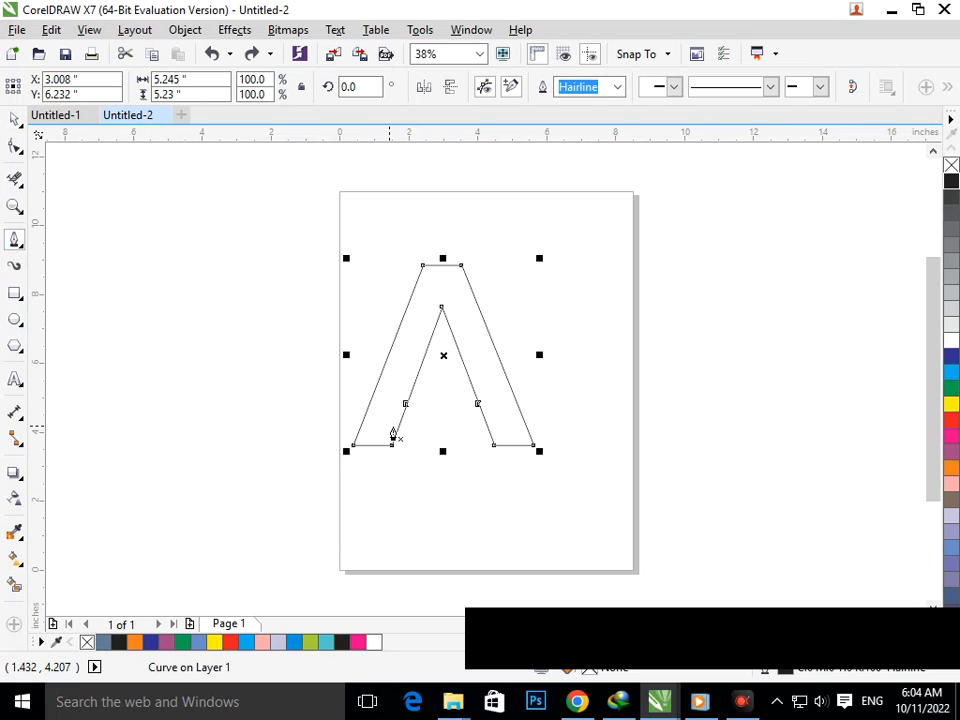
pyautogui.click(392, 440)
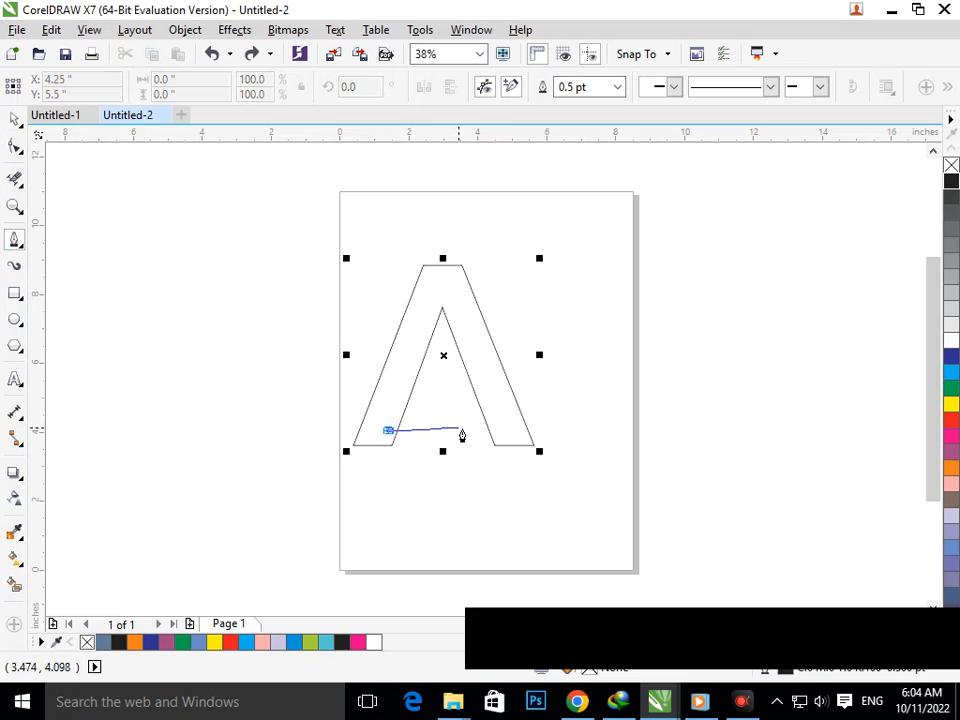
pyautogui.click(392, 446)
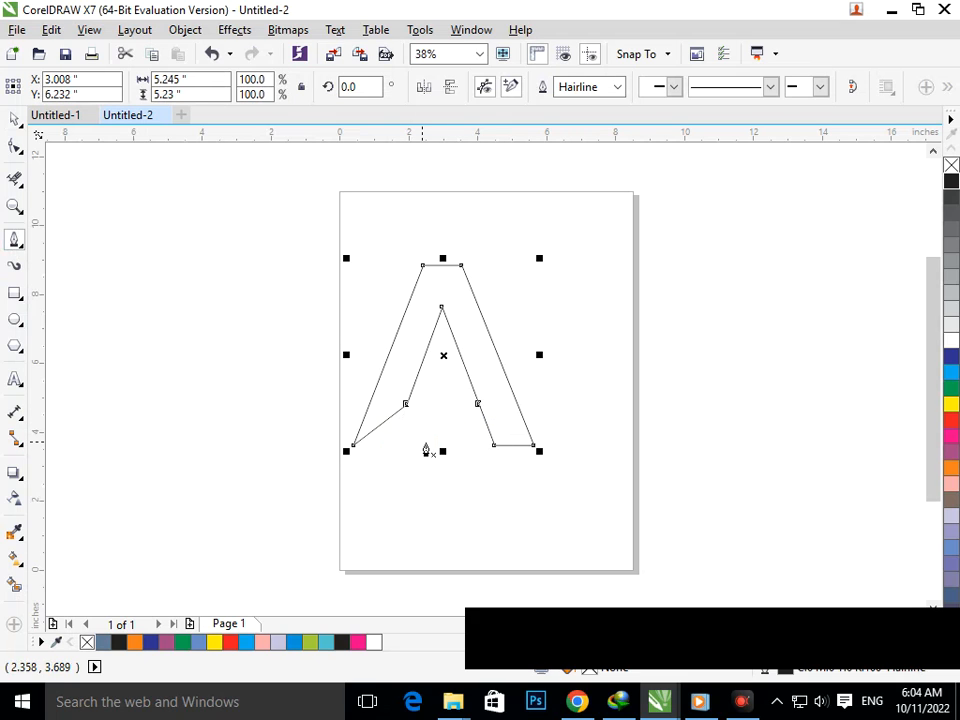
pyautogui.hotkey('ctrl', 'z')
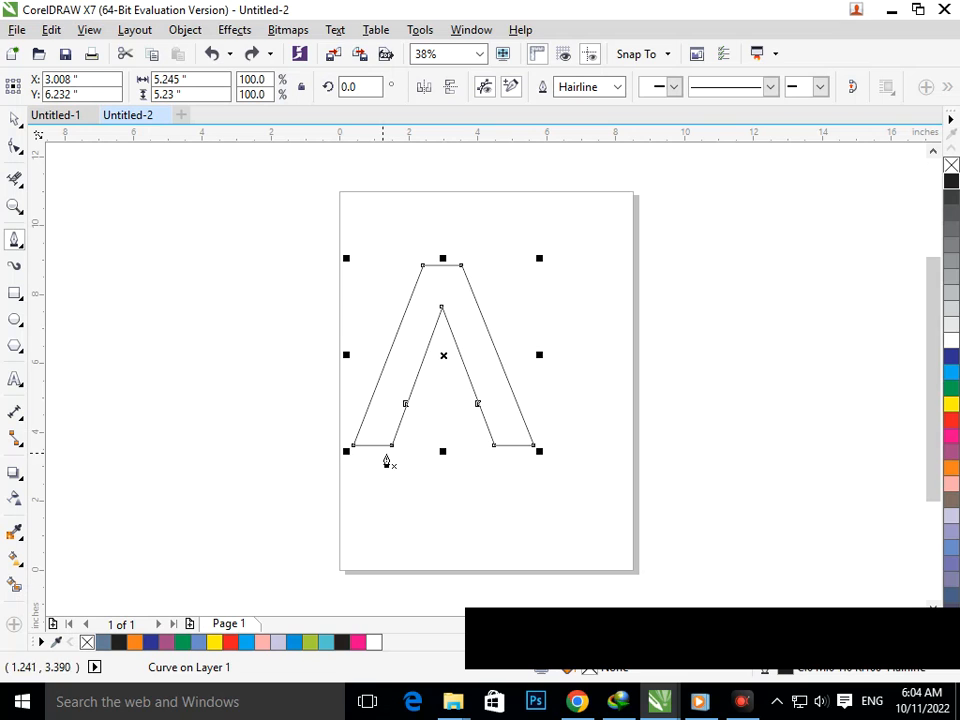
# Add nodes to the left leg's bottom edge near its inner corner with the Pen tool
pyautogui.click(381, 446)
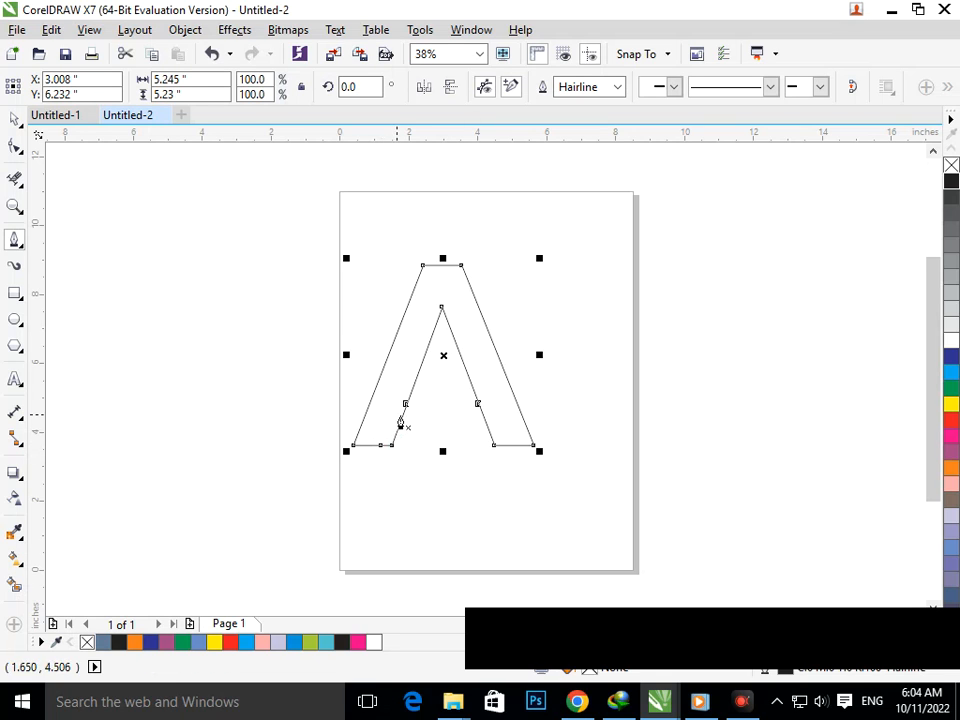
pyautogui.scroll(4, 322, 414)
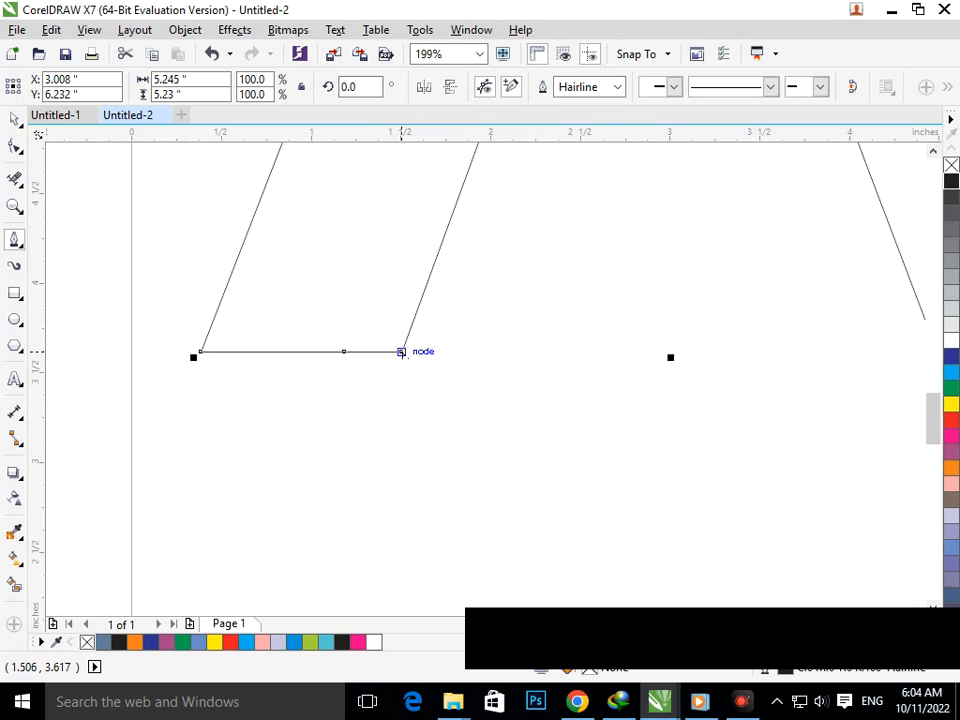
pyautogui.hotkey('ctrl', 'z')
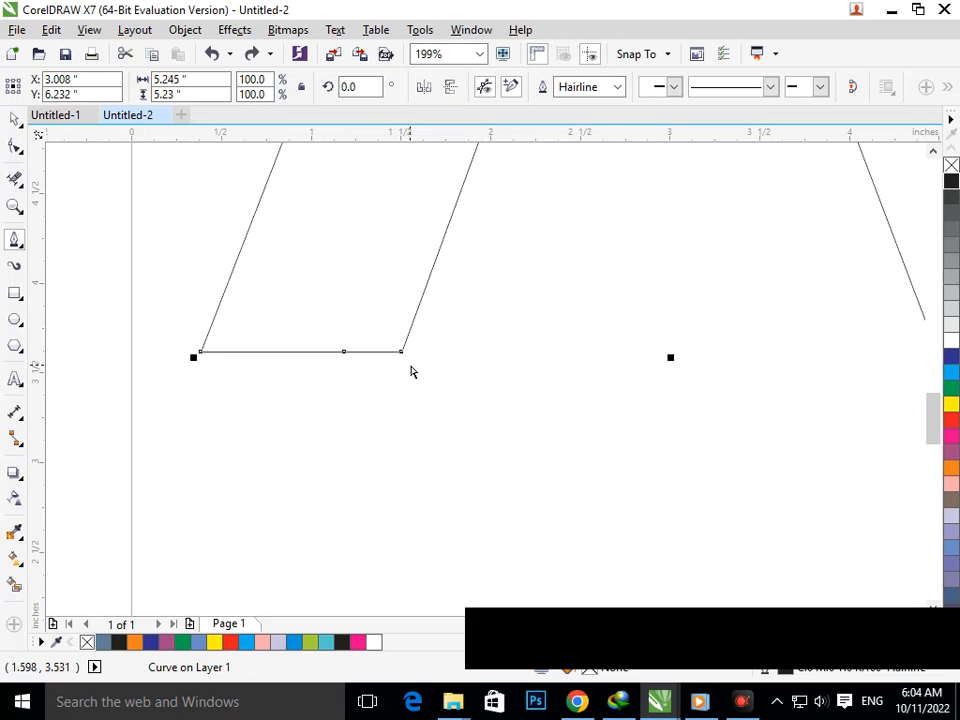
pyautogui.click(394, 356)
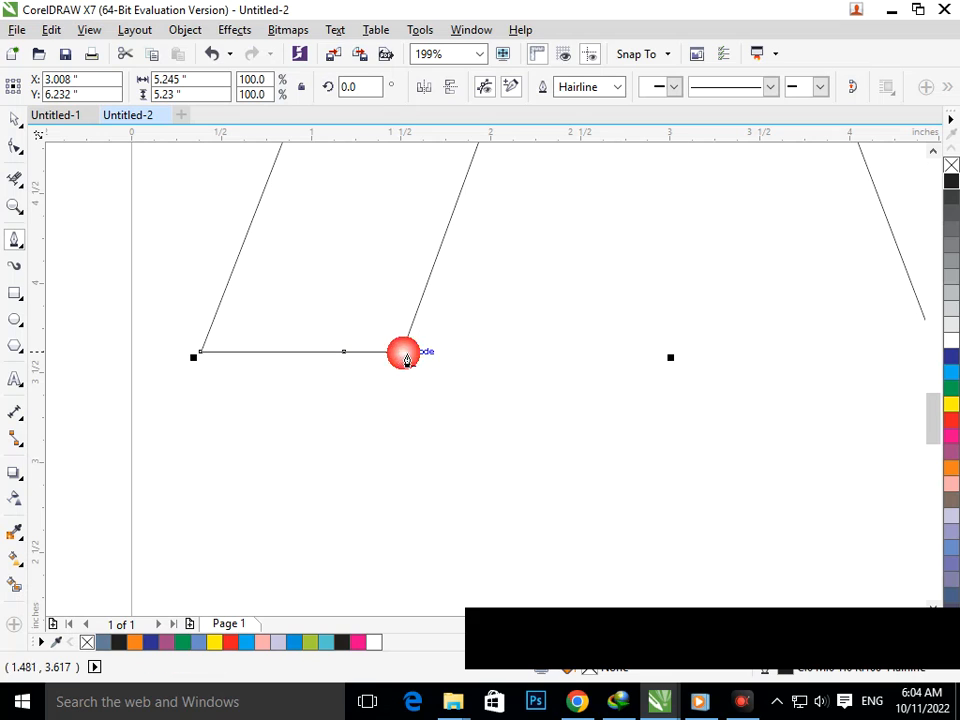
pyautogui.rightClick(457, 395)
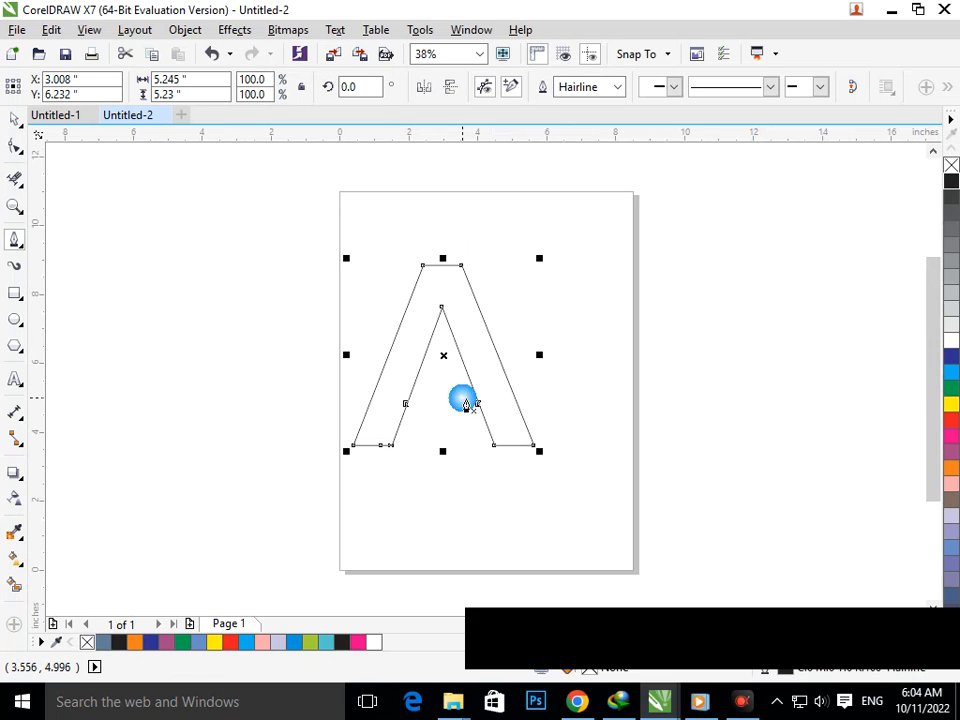
# Draw a closed three-node swoosh about 5.4 by 4.2 inches beside the page with the Pen tool
pyautogui.click(678, 350)
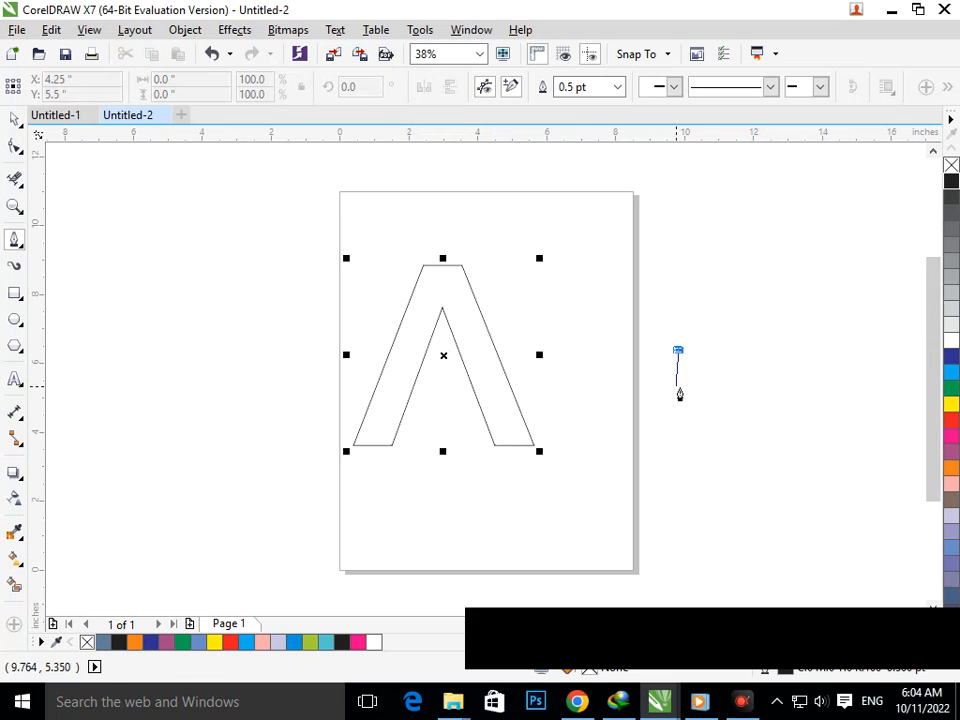
pyautogui.click(678, 404)
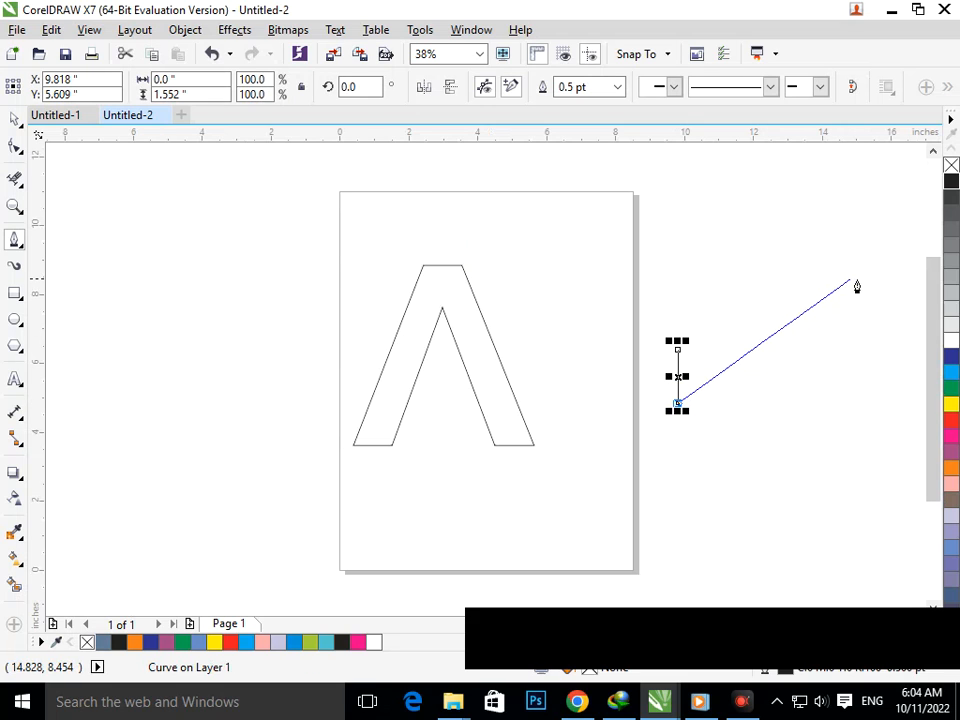
pyautogui.moveTo(868, 287); pyautogui.dragTo(852, 340)
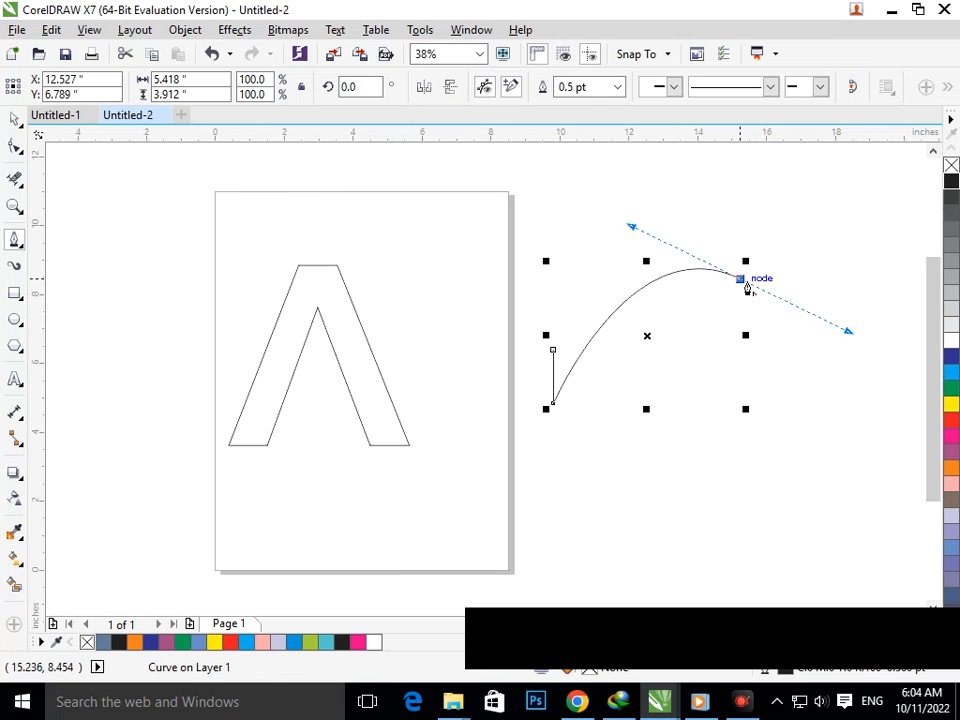
pyautogui.click(741, 283)
pyautogui.moveTo(553, 348); pyautogui.dragTo(676, 203)
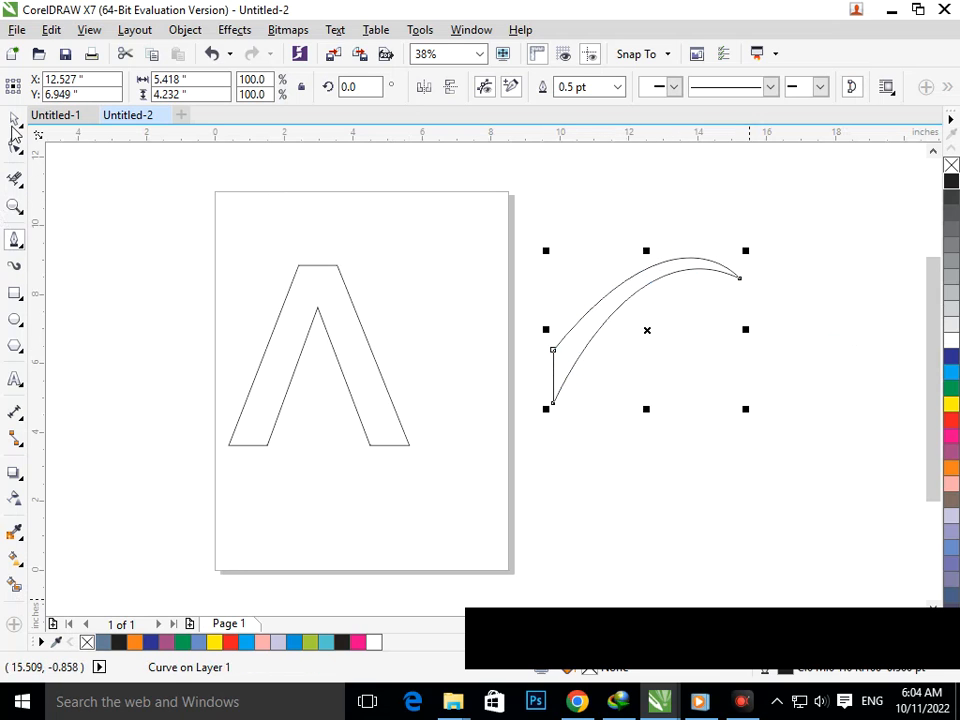
# Move the swoosh across the A, rotated to about 344.1°, with its lower tip on the left leg's inner bottom corner
pyautogui.moveTo(578, 383); pyautogui.dragTo(307, 415)
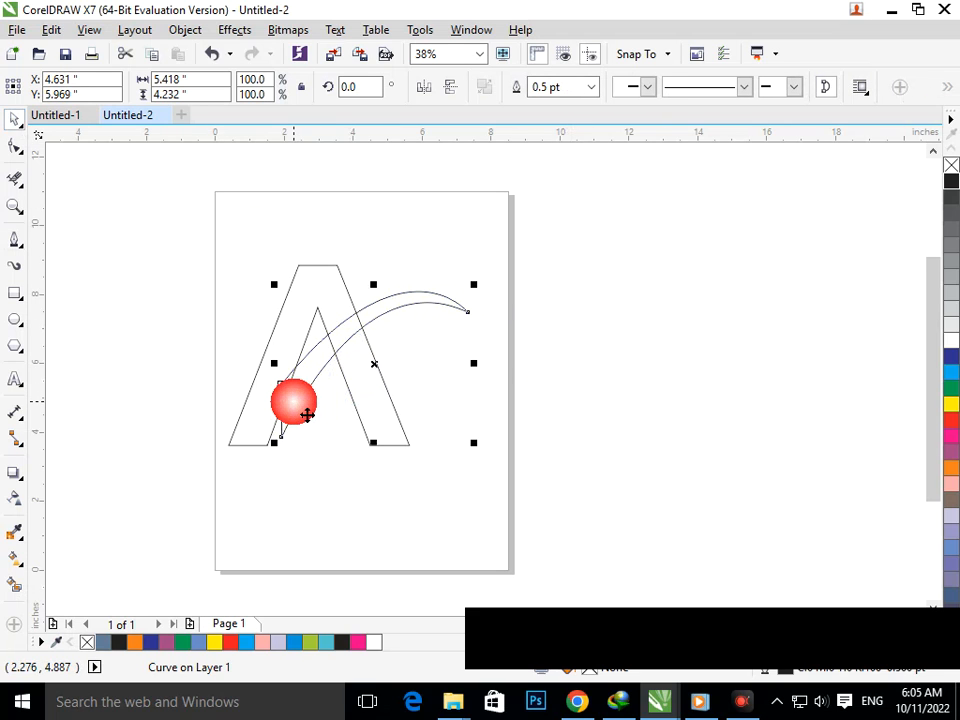
pyautogui.click(307, 415)
pyautogui.moveTo(479, 449); pyautogui.dragTo(477, 485)
pyautogui.moveTo(405, 331); pyautogui.dragTo(436, 316)
pyautogui.click(317, 347)
pyautogui.moveTo(331, 362); pyautogui.dragTo(333, 398)
pyautogui.click(366, 489)
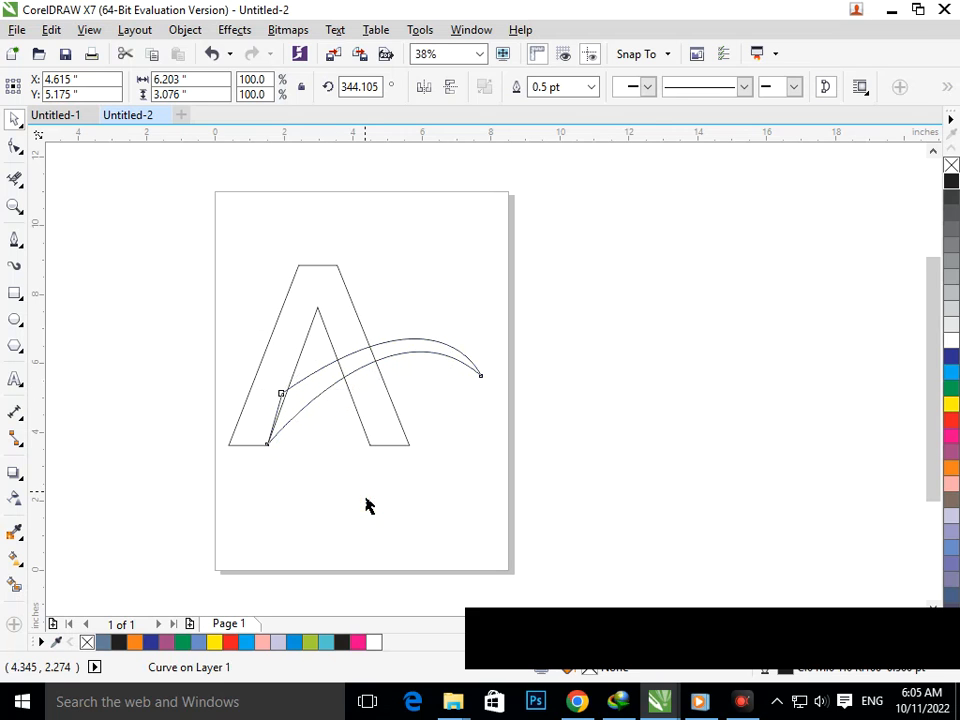
# Narrow the swoosh horizontally from its outer side to about 3.84 inches wide
pyautogui.click(477, 376)
pyautogui.moveTo(489, 394); pyautogui.dragTo(424, 403)
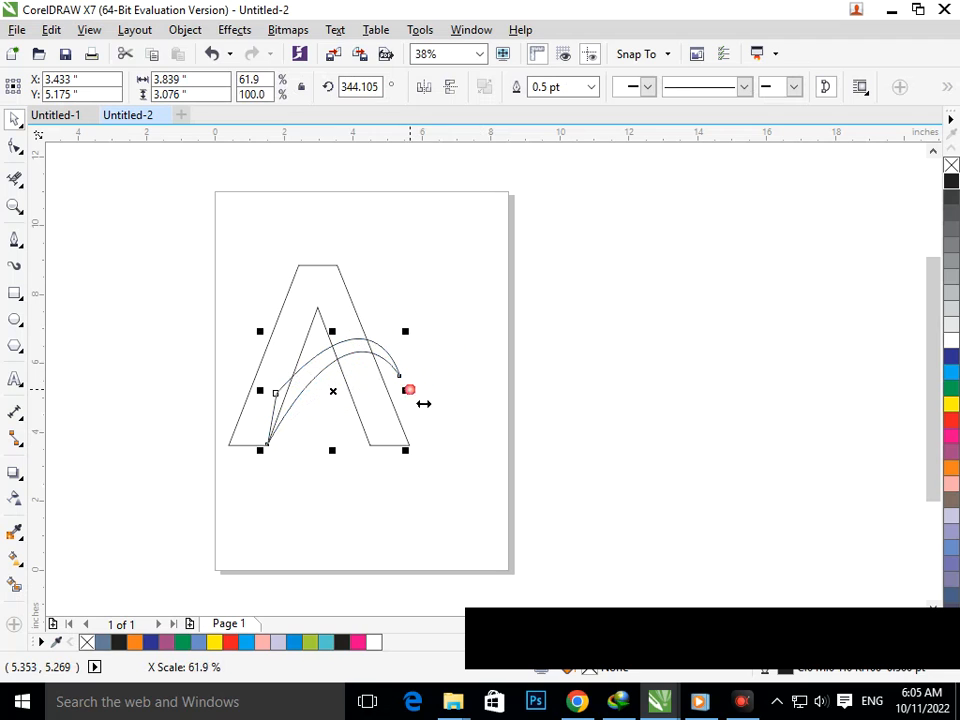
pyautogui.click(426, 503)
# Lengthen the upper curve handle of the swoosh's upper-left node slightly outward with the Shape tool
pyautogui.press('F2')
pyautogui.moveTo(203, 320); pyautogui.dragTo(519, 457)
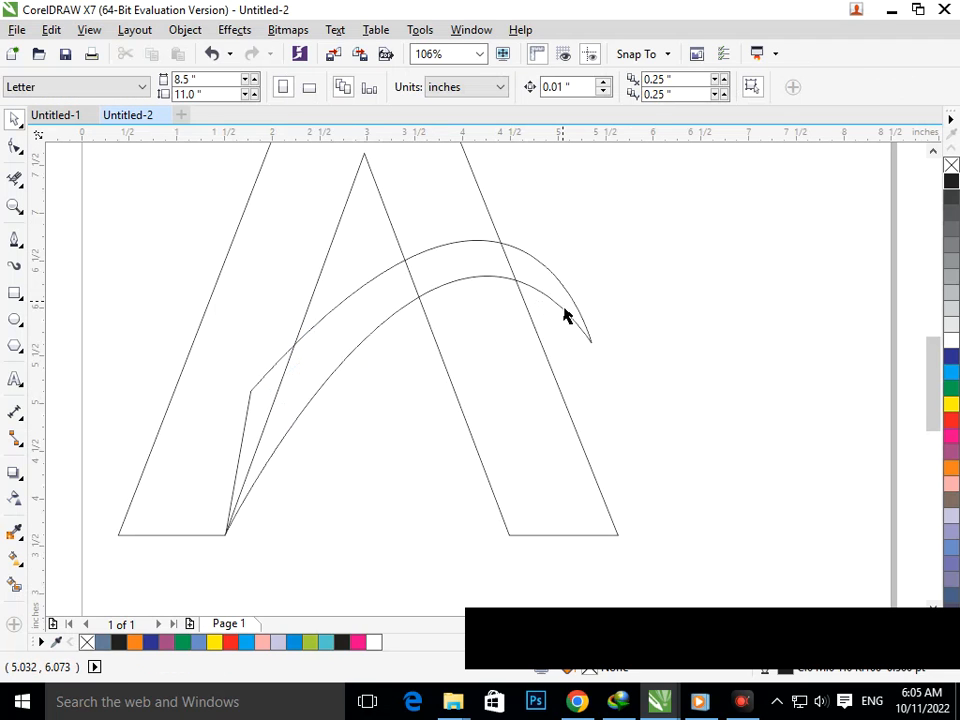
pyautogui.click(335, 375)
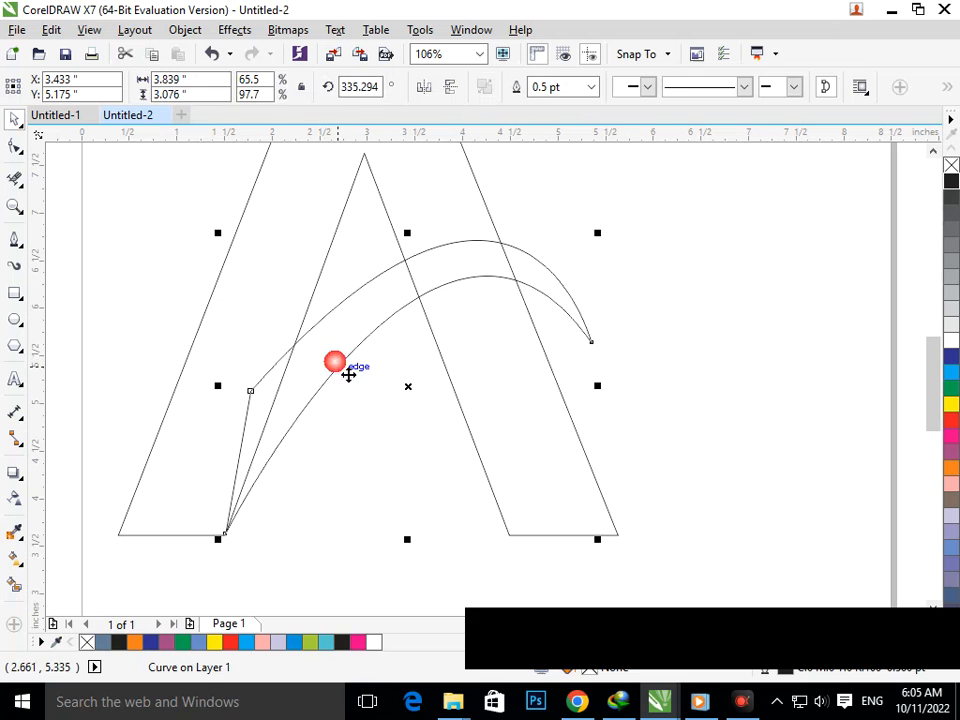
pyautogui.click(12, 147)
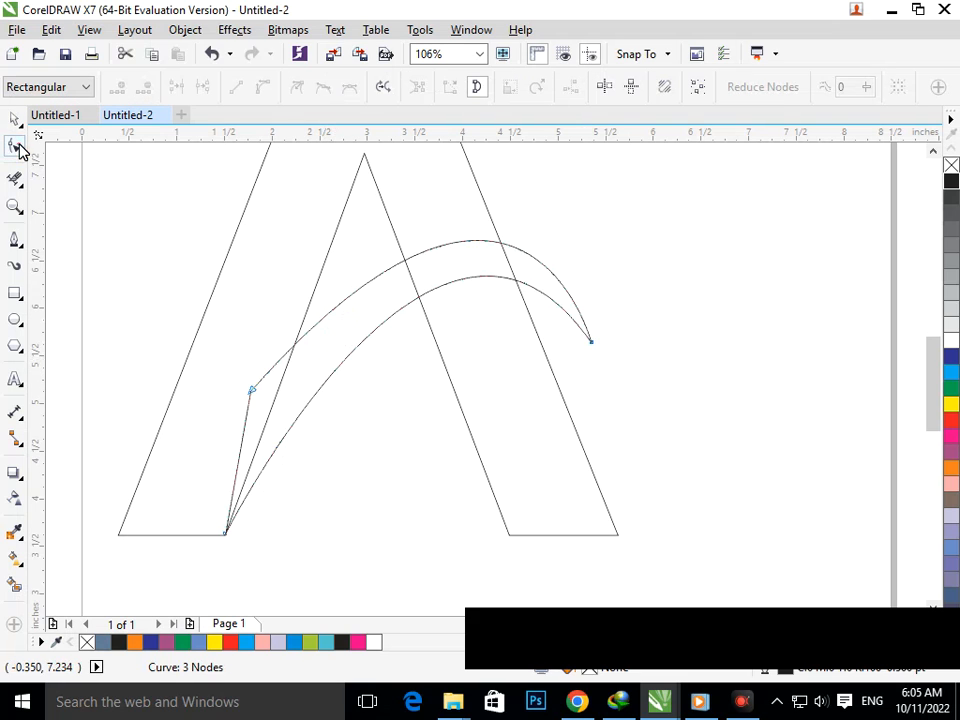
pyautogui.click(251, 391)
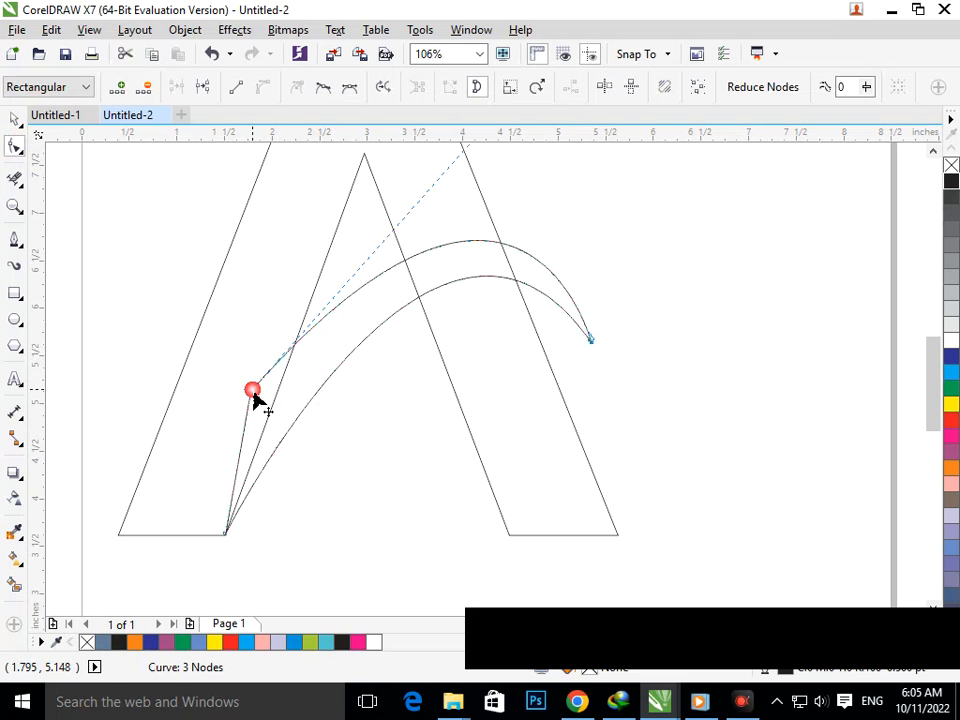
pyautogui.scroll(-4, 425, 297)
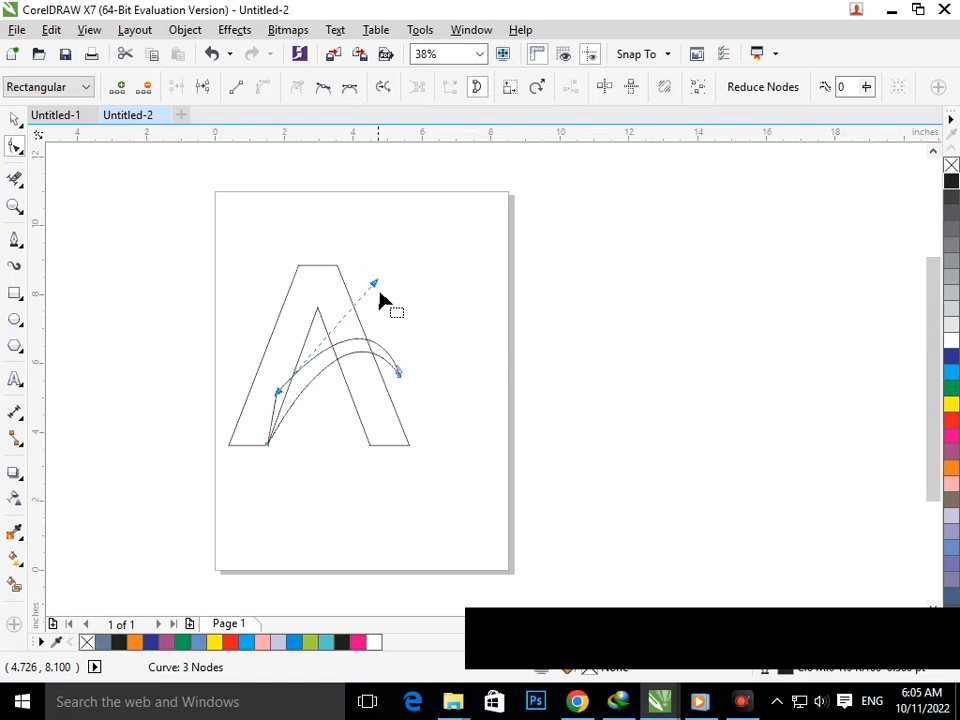
pyautogui.moveTo(377, 287)
pyautogui.mouseDown()
pyautogui.moveTo(403, 274)
pyautogui.moveTo(385, 281)
pyautogui.mouseUp()
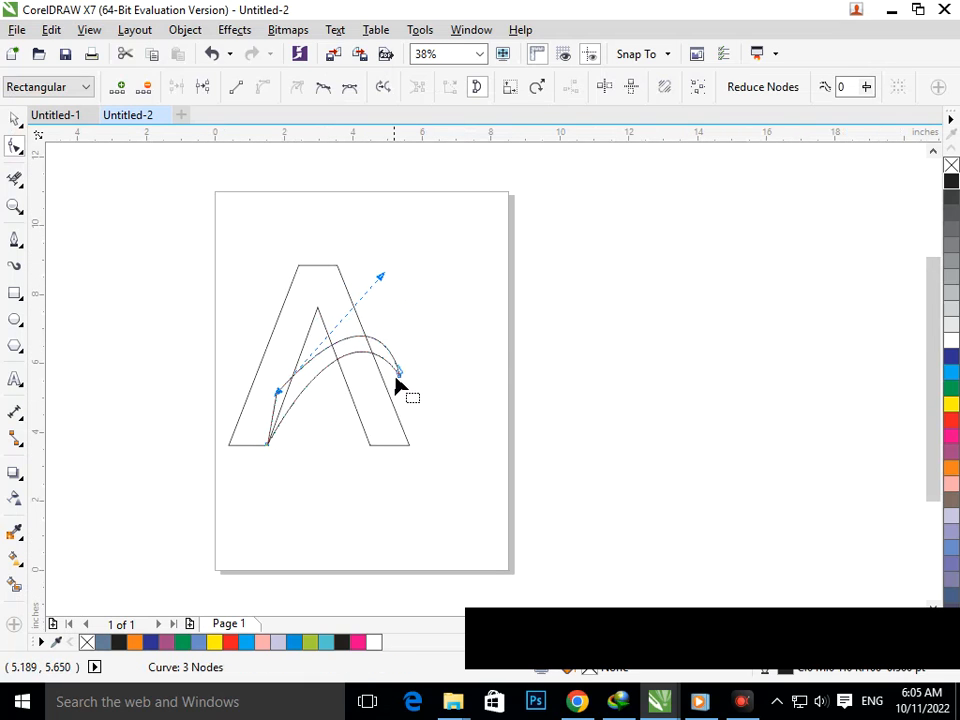
# Flatten the swoosh's lower and upper edges by pulling their curve handles down, and nudge its right tip slightly
pyautogui.moveTo(407, 383)
pyautogui.mouseDown()
pyautogui.moveTo(414, 369)
pyautogui.moveTo(404, 378)
pyautogui.mouseUp()
pyautogui.moveTo(349, 307); pyautogui.dragTo(336, 412)
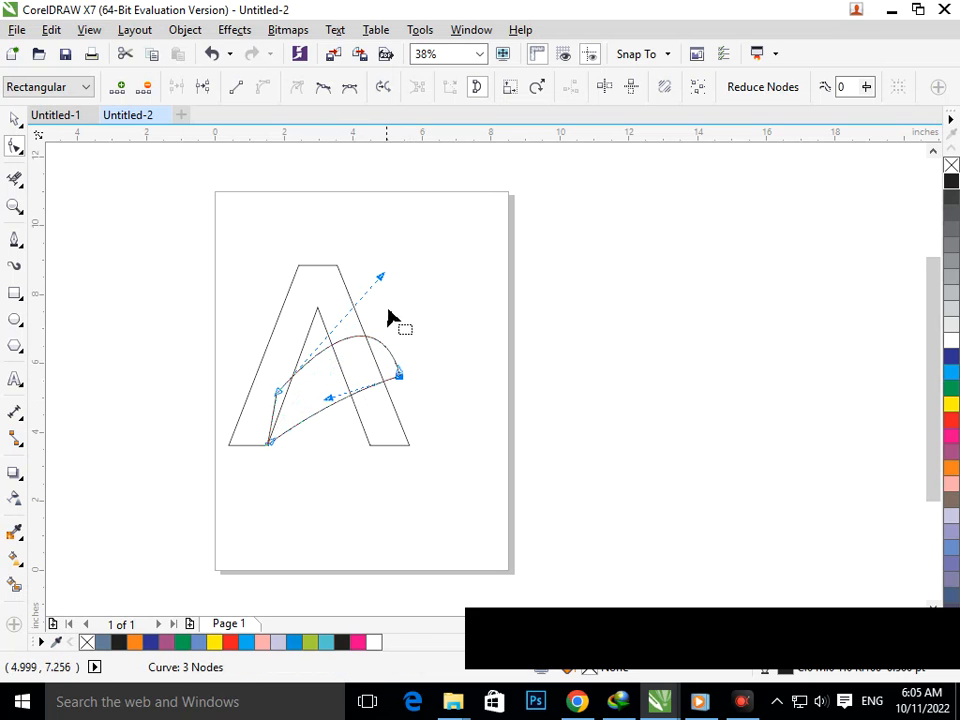
pyautogui.moveTo(381, 283); pyautogui.dragTo(402, 369)
pyautogui.press('F2')
pyautogui.moveTo(289, 328); pyautogui.dragTo(548, 444)
pyautogui.press('F2')
pyautogui.rightClick(459, 369)
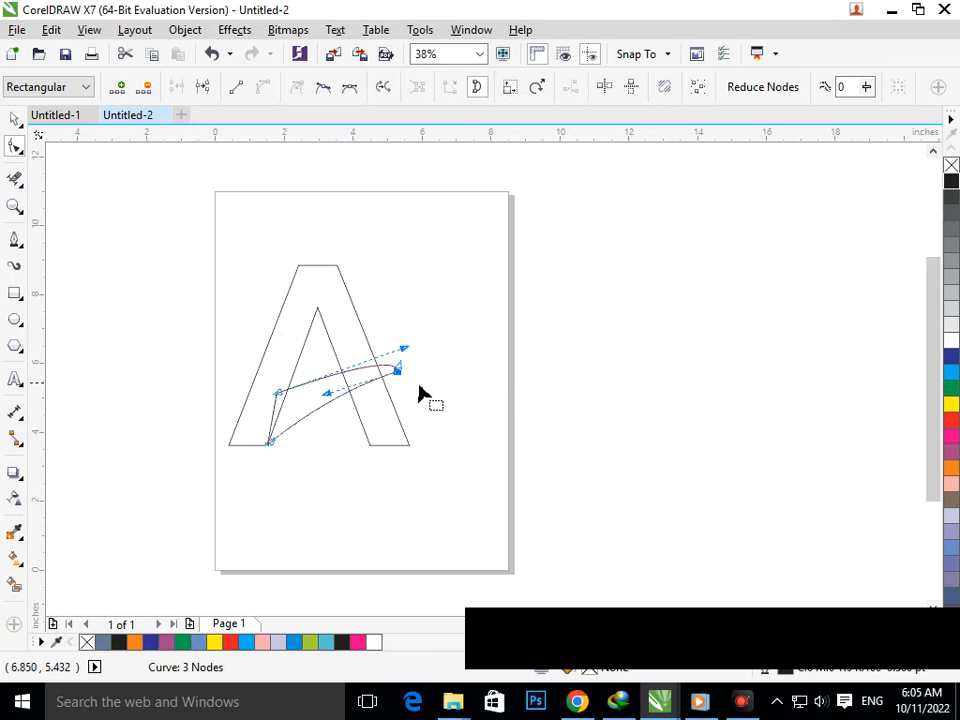
# Undo the recent curve handle and tip edits on the swoosh, along with its horizontal narrowing
pyautogui.press('F2')
pyautogui.moveTo(363, 339); pyautogui.dragTo(456, 394)
pyautogui.moveTo(401, 441); pyautogui.dragTo(119, 487)
pyautogui.press('F3')
pyautogui.hotkey('ctrl', 'z')
pyautogui.hotkey('ctrl', 'z')
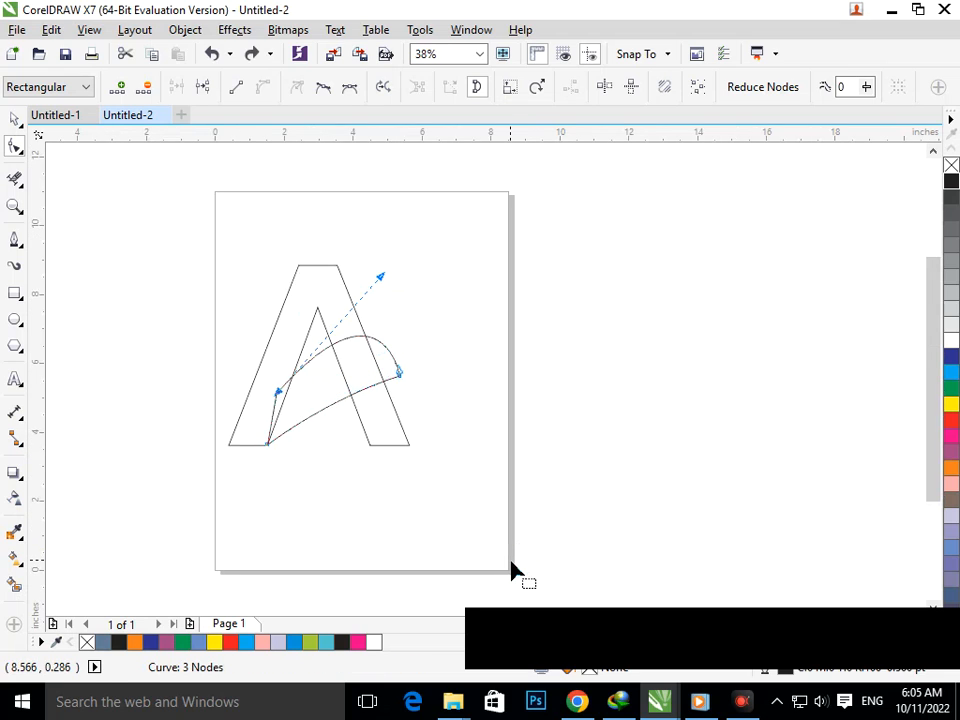
pyautogui.hotkey('ctrl', 'z')
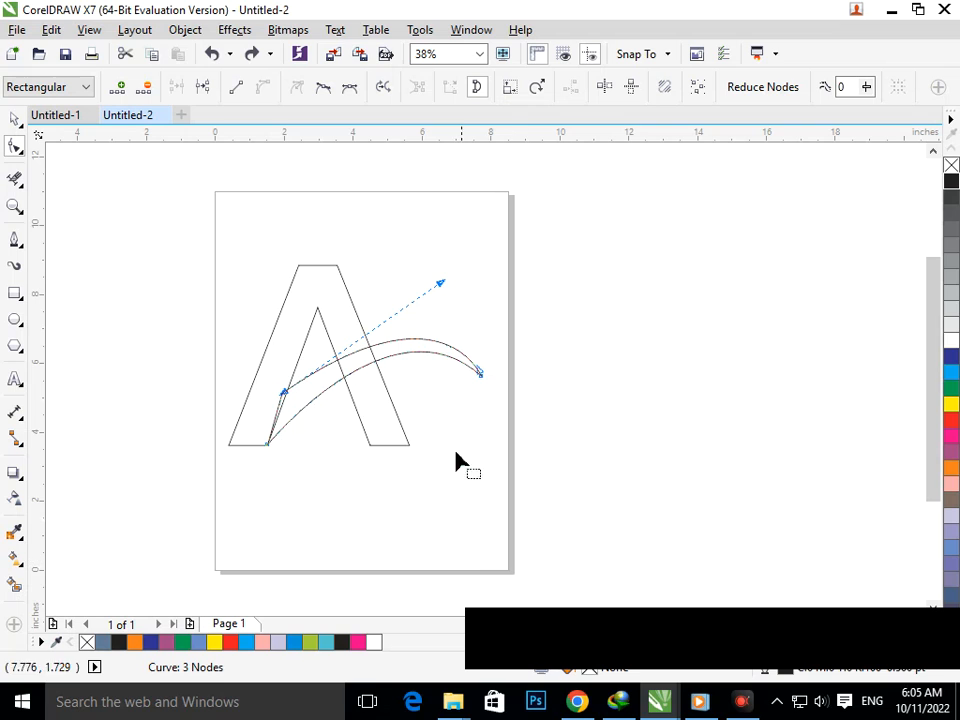
# Pull the swoosh's outer tip in to just past the A's right leg and reshape both edges with their curve handles
pyautogui.moveTo(456, 397); pyautogui.dragTo(406, 368)
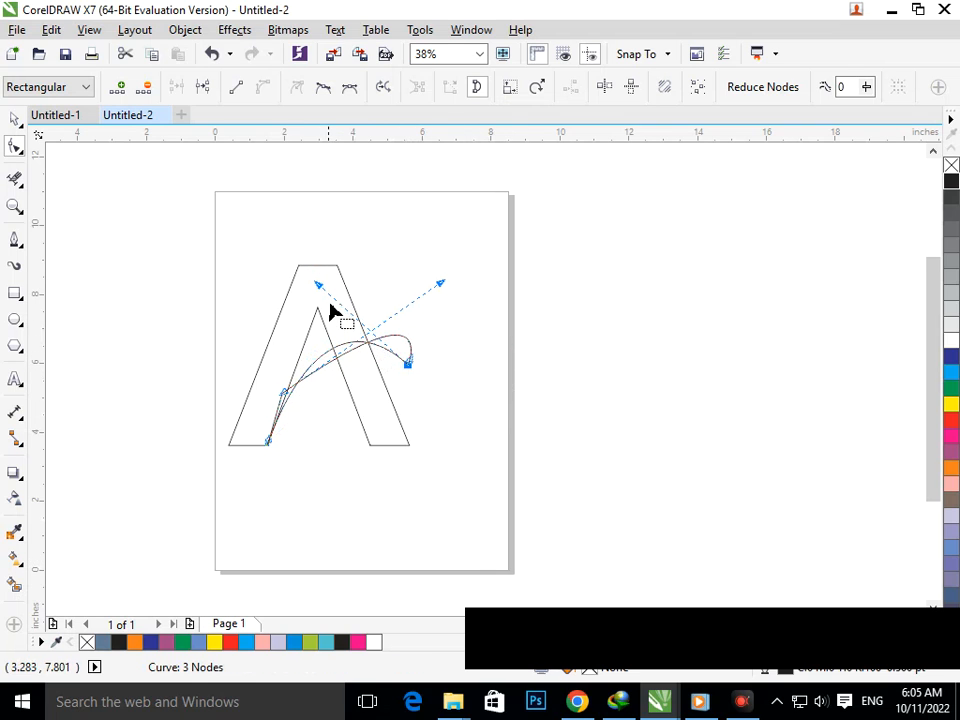
pyautogui.moveTo(320, 290); pyautogui.dragTo(320, 357)
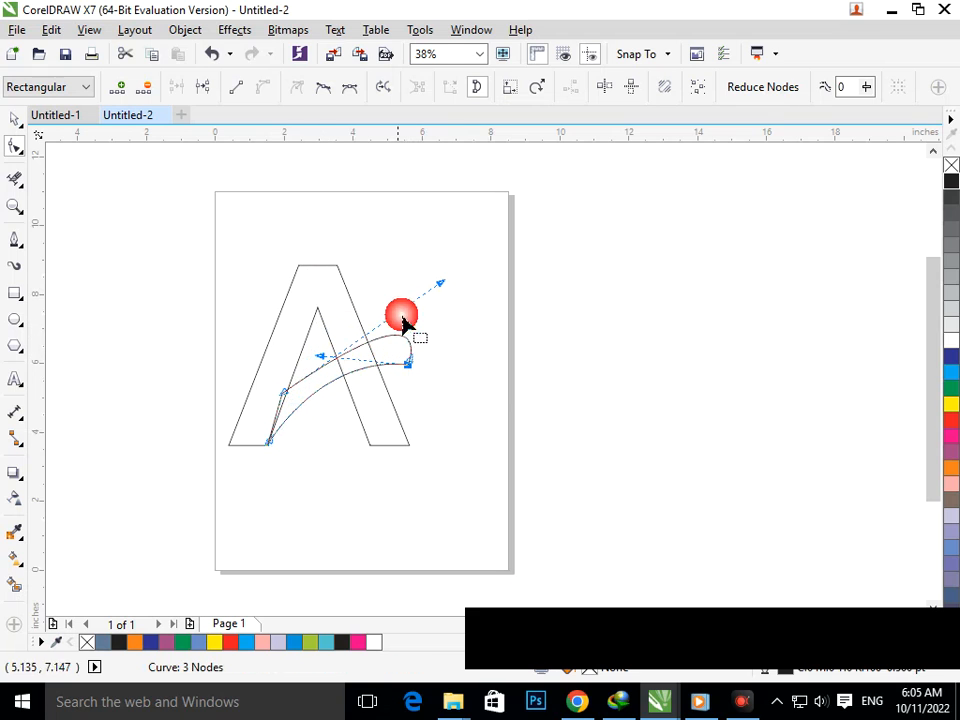
pyautogui.moveTo(443, 288); pyautogui.dragTo(345, 323)
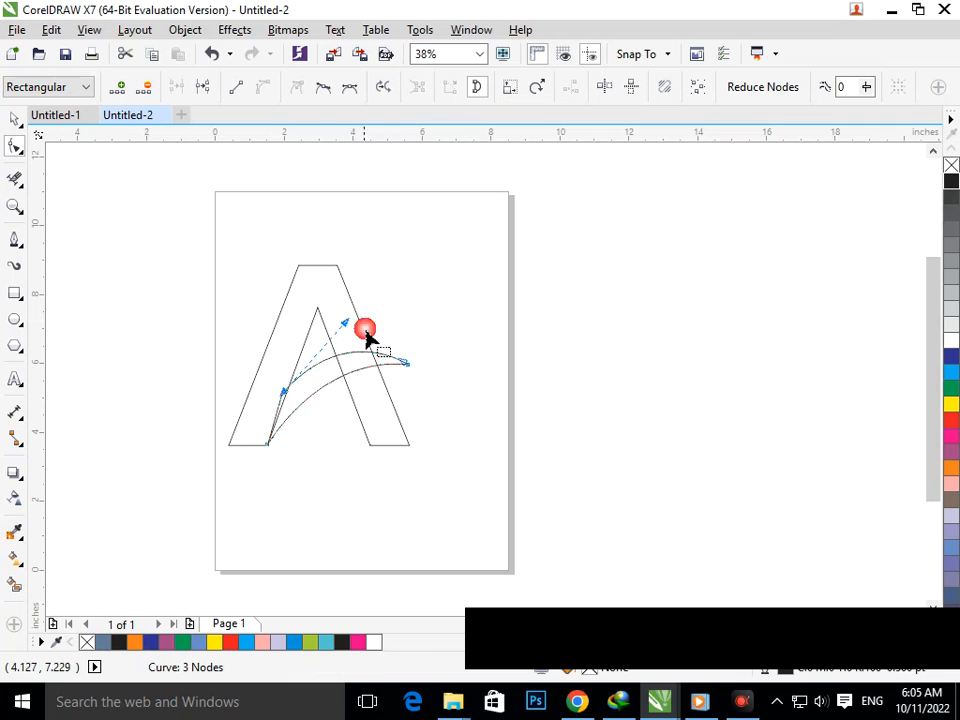
pyautogui.click(410, 382)
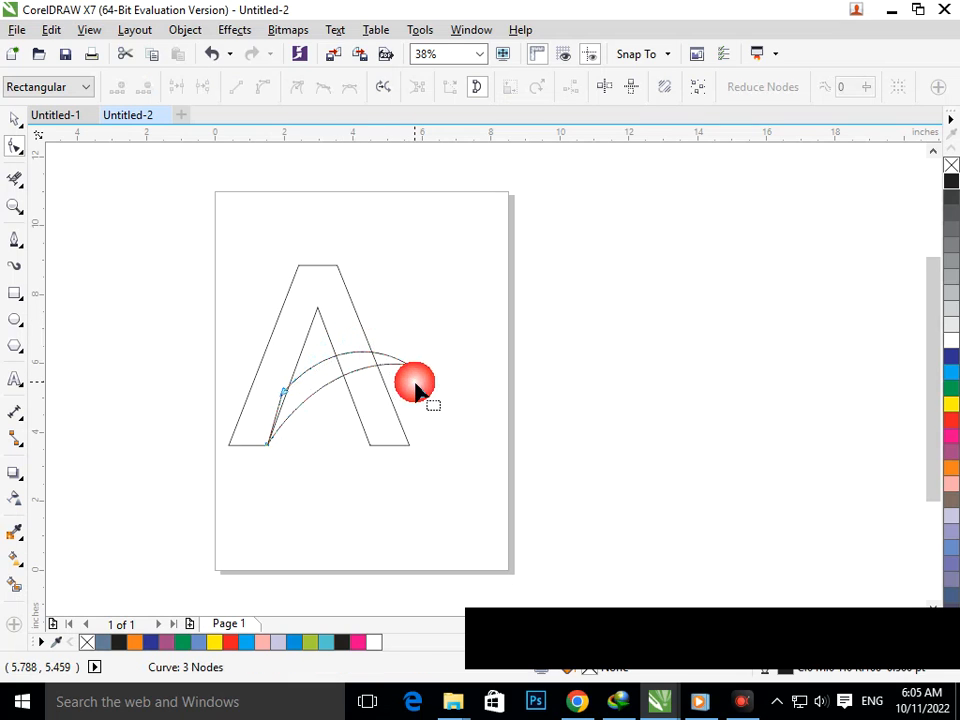
pyautogui.moveTo(407, 367); pyautogui.dragTo(411, 381)
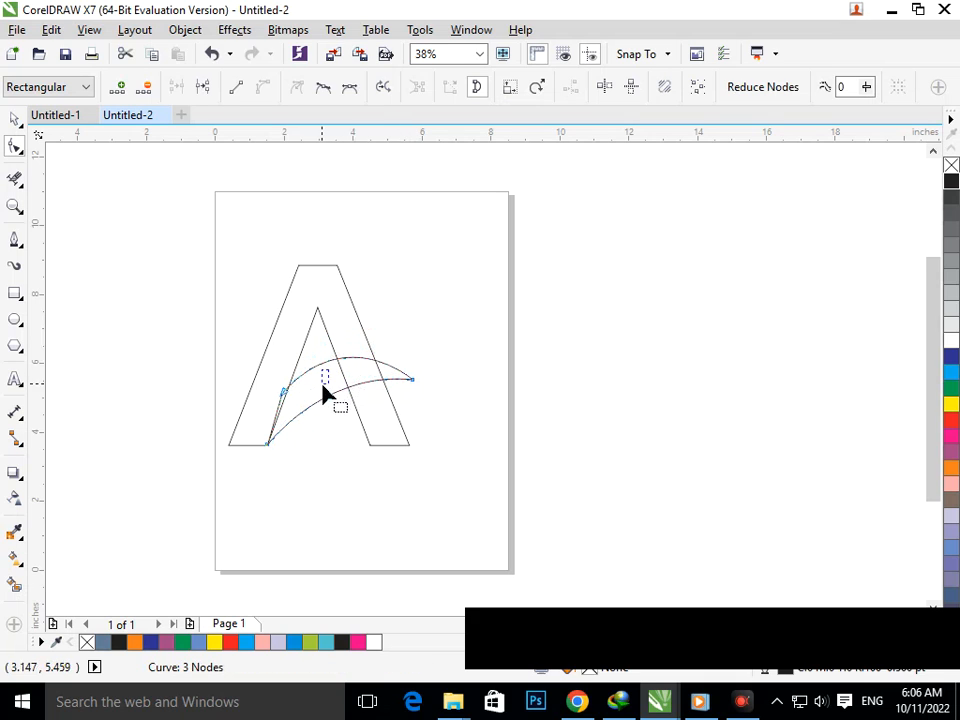
# Refine the swoosh's arc by extending the lower edge's tip handle inward and shifting the upper edge's handle slightly outward
pyautogui.click(413, 388)
pyautogui.click(412, 381)
pyautogui.moveTo(326, 374); pyautogui.dragTo(296, 368)
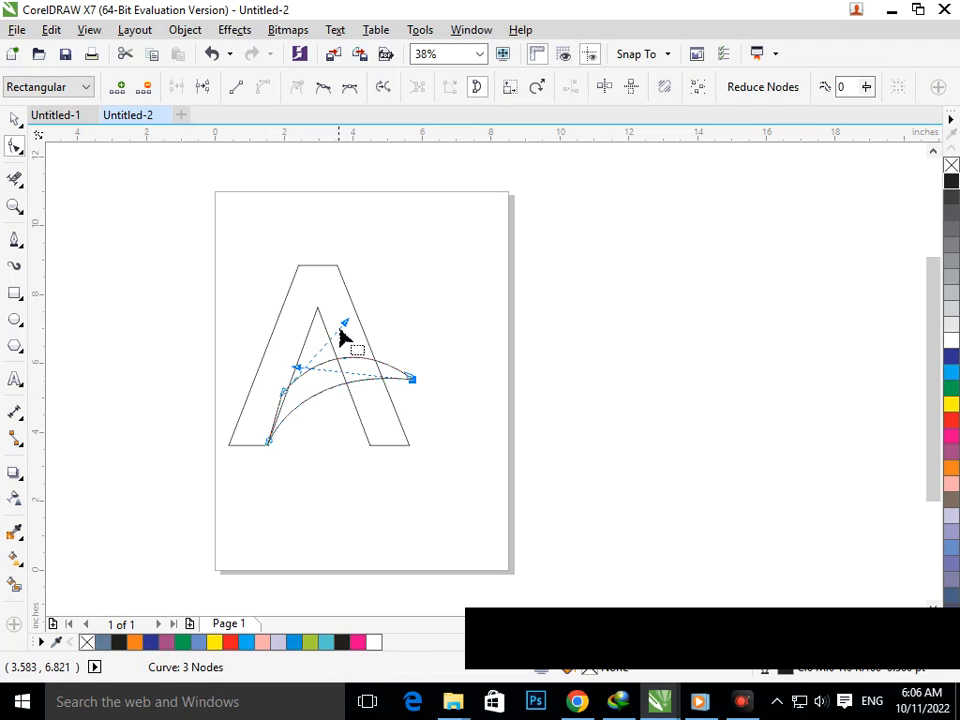
pyautogui.moveTo(346, 327)
pyautogui.mouseDown()
pyautogui.moveTo(388, 321)
pyautogui.moveTo(356, 331)
pyautogui.mouseUp()
pyautogui.click(439, 422)
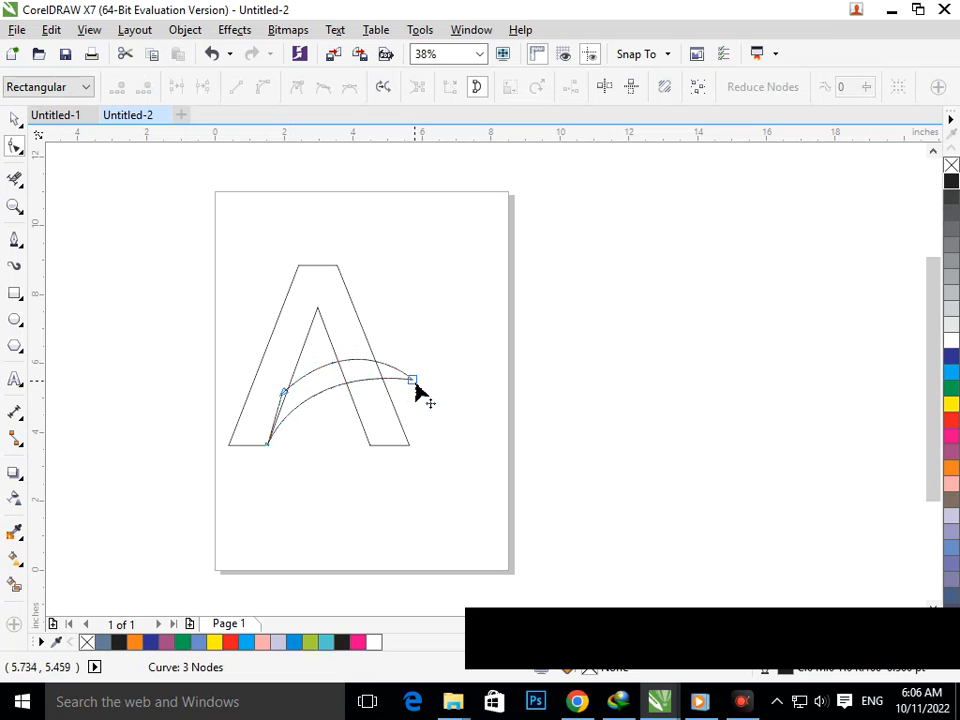
pyautogui.click(414, 386)
pyautogui.click(428, 424)
# Nudge the whole swoosh so its lower tip sits exactly on the left leg's inner bottom corner
pyautogui.click(15, 119)
pyautogui.click(281, 435)
pyautogui.scroll(3, 281, 435)
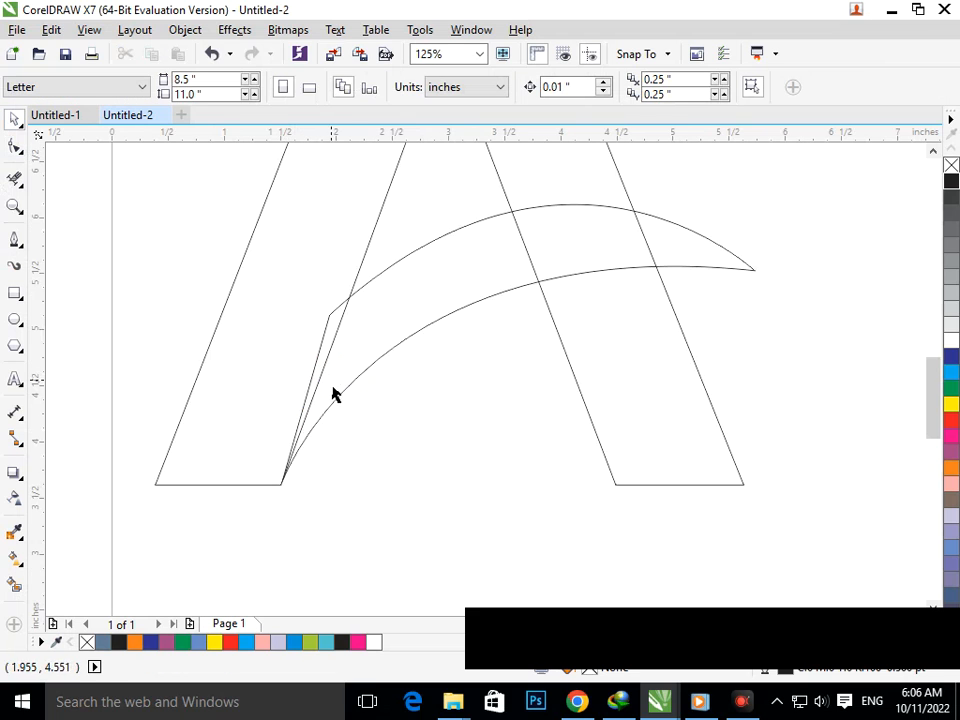
pyautogui.moveTo(337, 410)
pyautogui.mouseDown()
pyautogui.moveTo(351, 422)
pyautogui.moveTo(345, 414)
pyautogui.mouseUp()
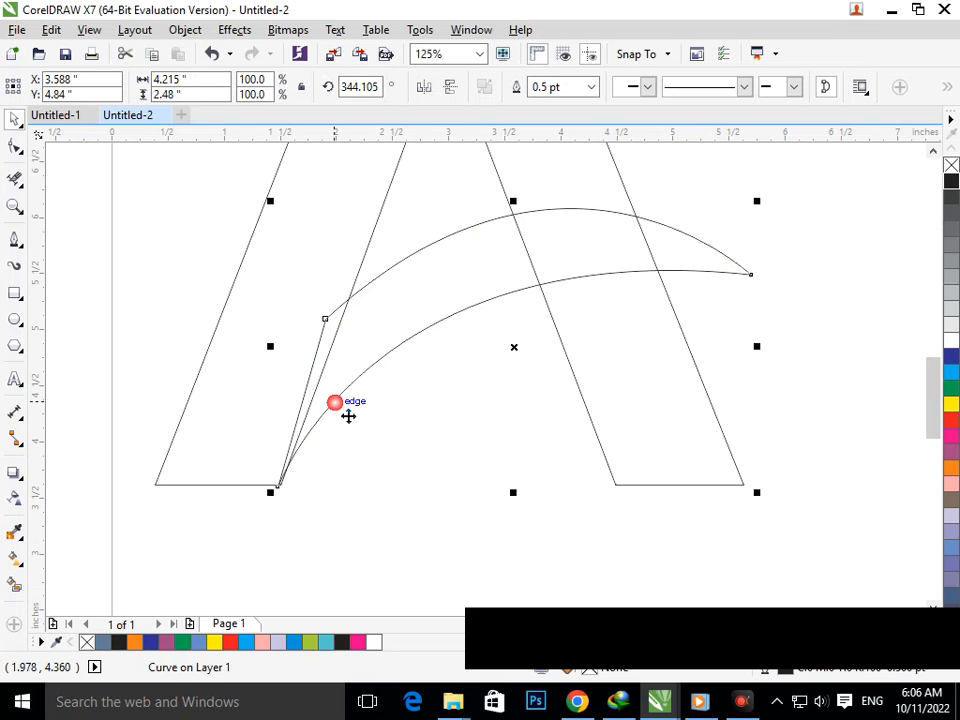
pyautogui.moveTo(362, 436); pyautogui.dragTo(373, 436)
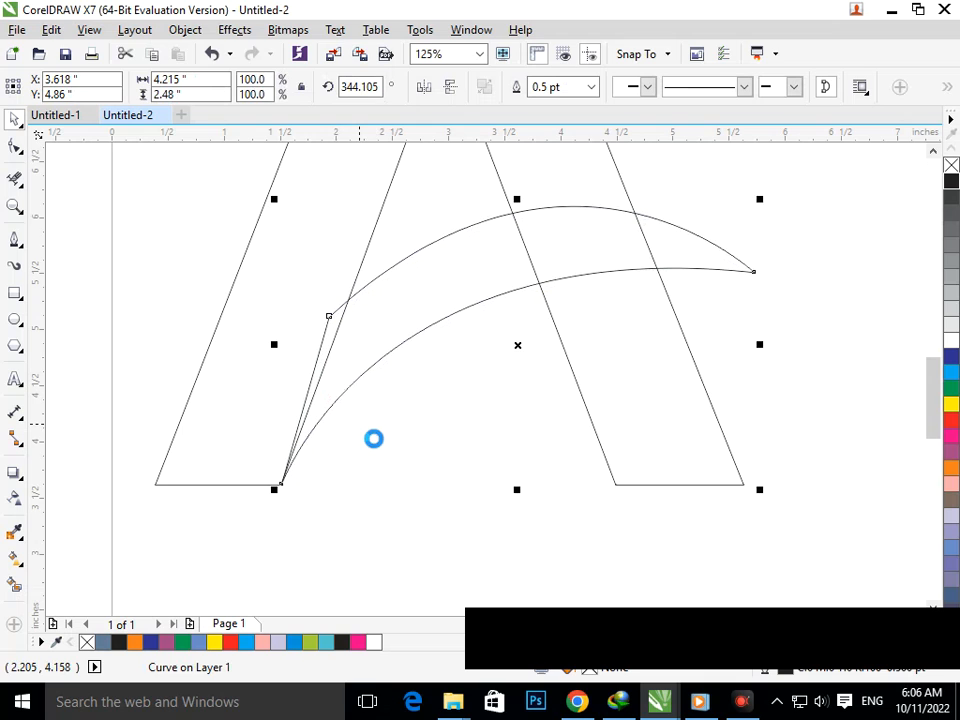
pyautogui.click(418, 477)
# Move the swoosh's upper-left node onto the inner edge of the A's left leg with the Shape tool
pyautogui.click(161, 257)
pyautogui.press('F10')
pyautogui.click(313, 283)
pyautogui.moveTo(333, 273); pyautogui.dragTo(387, 246)
pyautogui.scroll(-3, 298, 296)
pyautogui.click(665, 458)
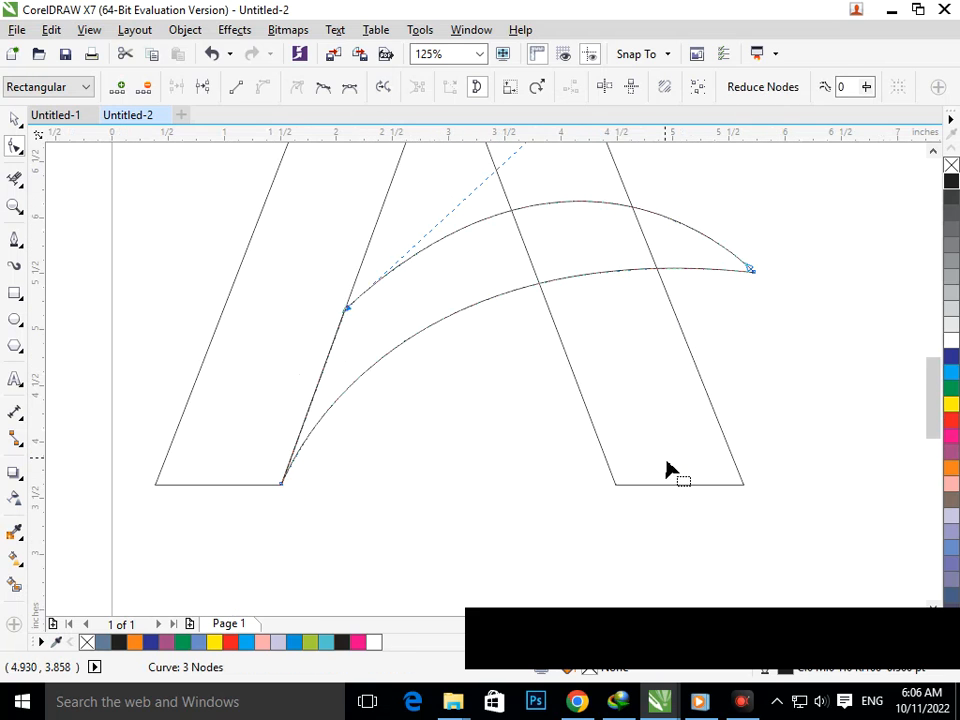
pyautogui.scroll(-3, 604, 336)
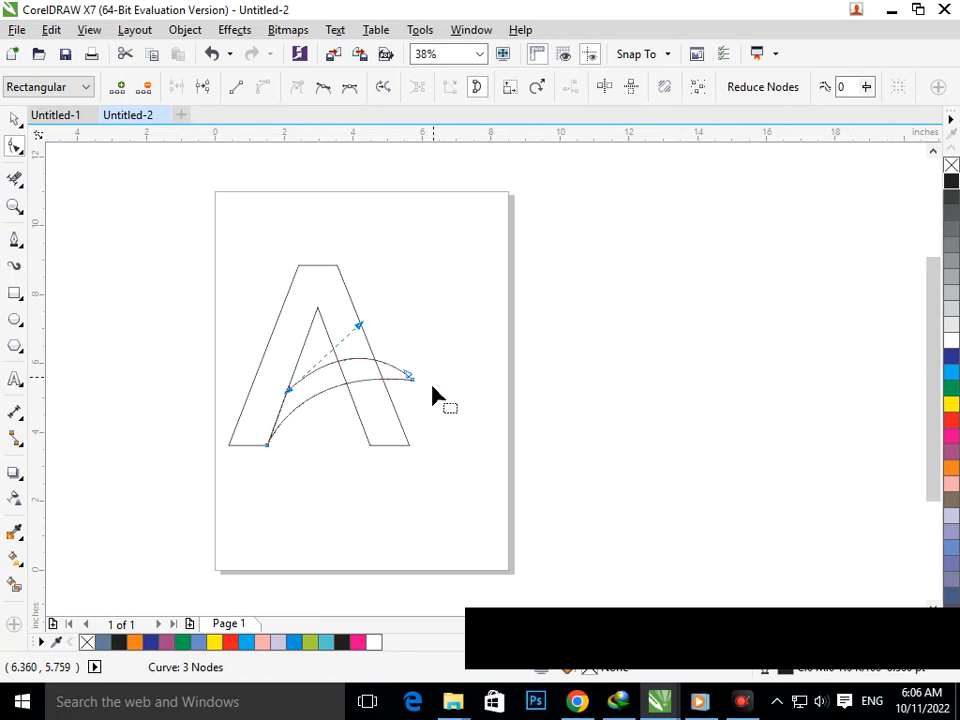
# Select the A and the swoosh together and remove their overlap, dividing the right leg where the swoosh crosses it
pyautogui.press('space')
pyautogui.click(103, 413)
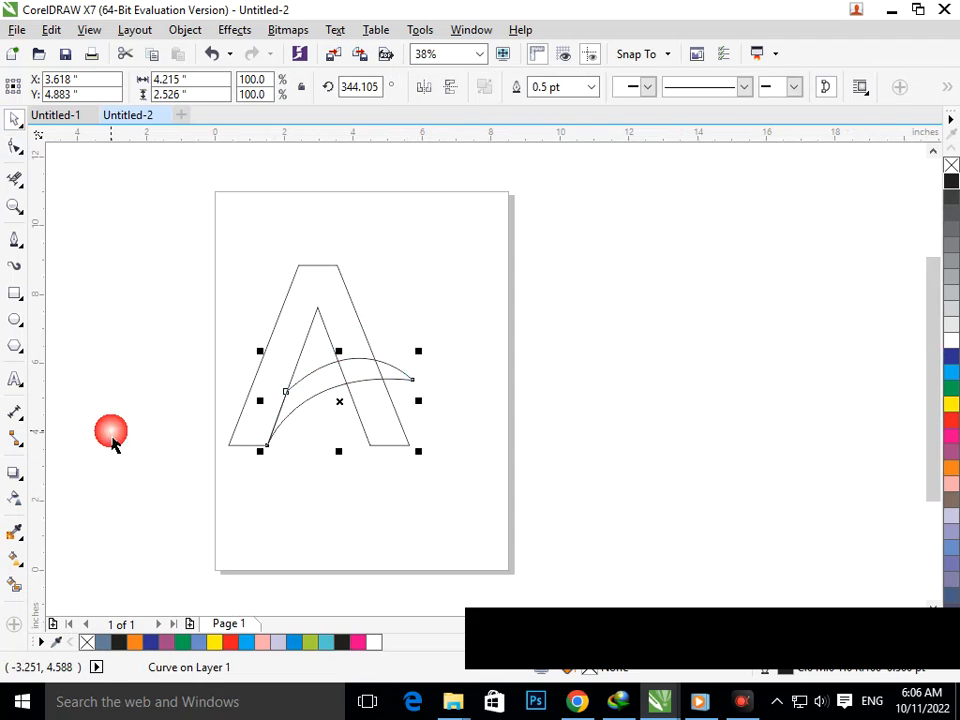
pyautogui.click(288, 404)
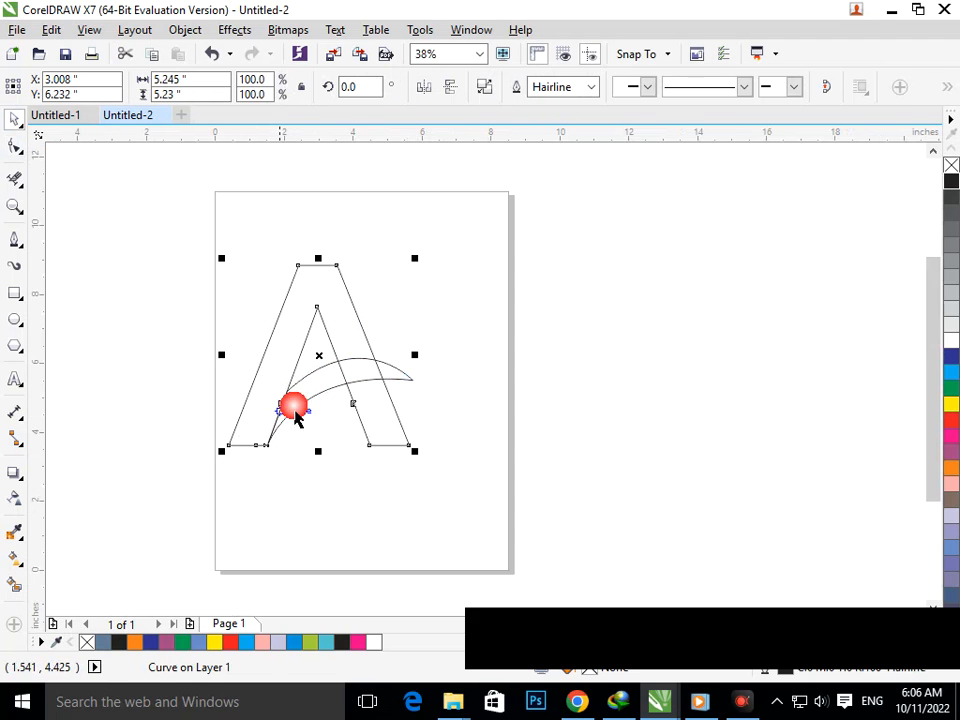
pyautogui.keyDown('shift'); pyautogui.click(321, 394); pyautogui.keyUp('shift')
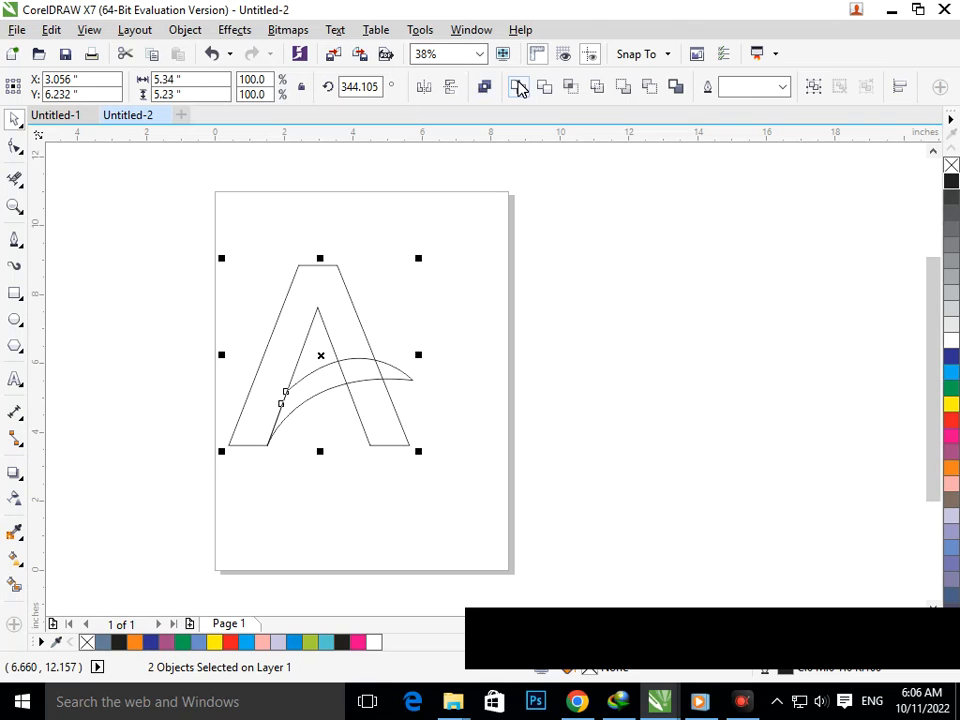
pyautogui.click(518, 88)
pyautogui.click(214, 553)
# Smart Fill the A's upper part, the swoosh and the lower right leg as separate shapes, and colour the swoosh black
pyautogui.click(15, 585)
pyautogui.click(341, 362)
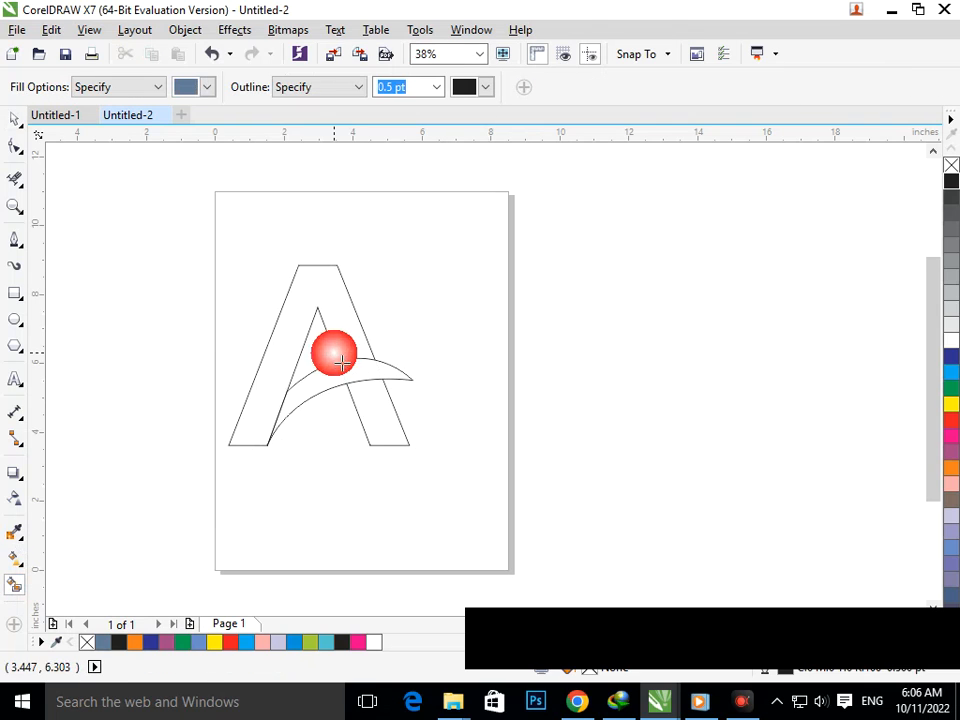
pyautogui.click(285, 386)
pyautogui.click(343, 381)
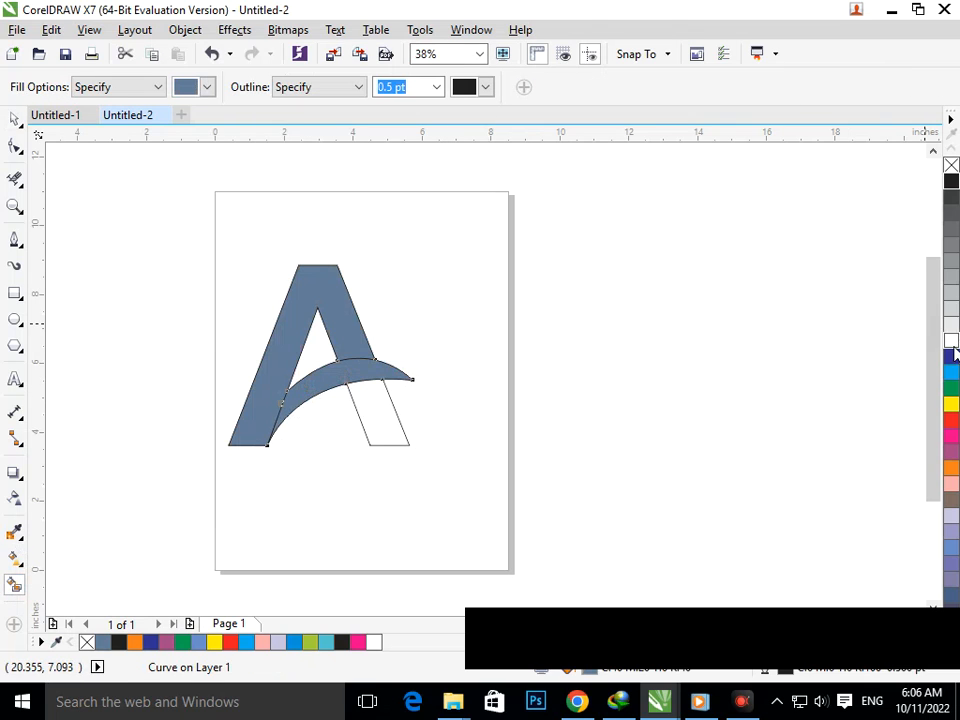
pyautogui.click(946, 180)
pyautogui.click(386, 437)
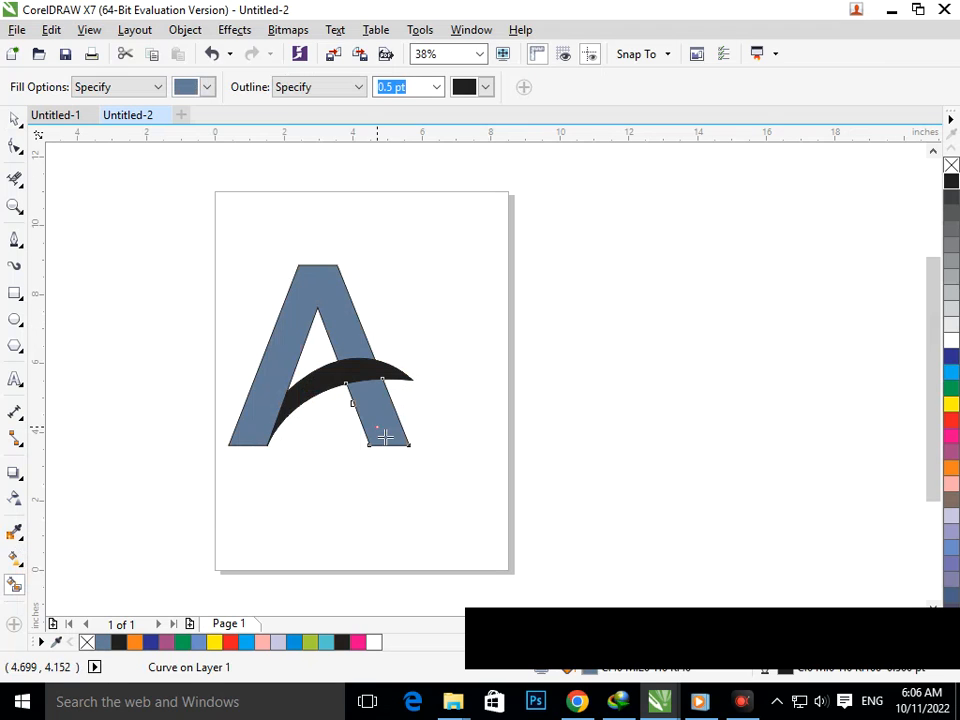
# Colour the lower right leg and the upper part of the A black, leaving nothing selected
pyautogui.press('Delete')
pyautogui.click(312, 298)
pyautogui.click(951, 184)
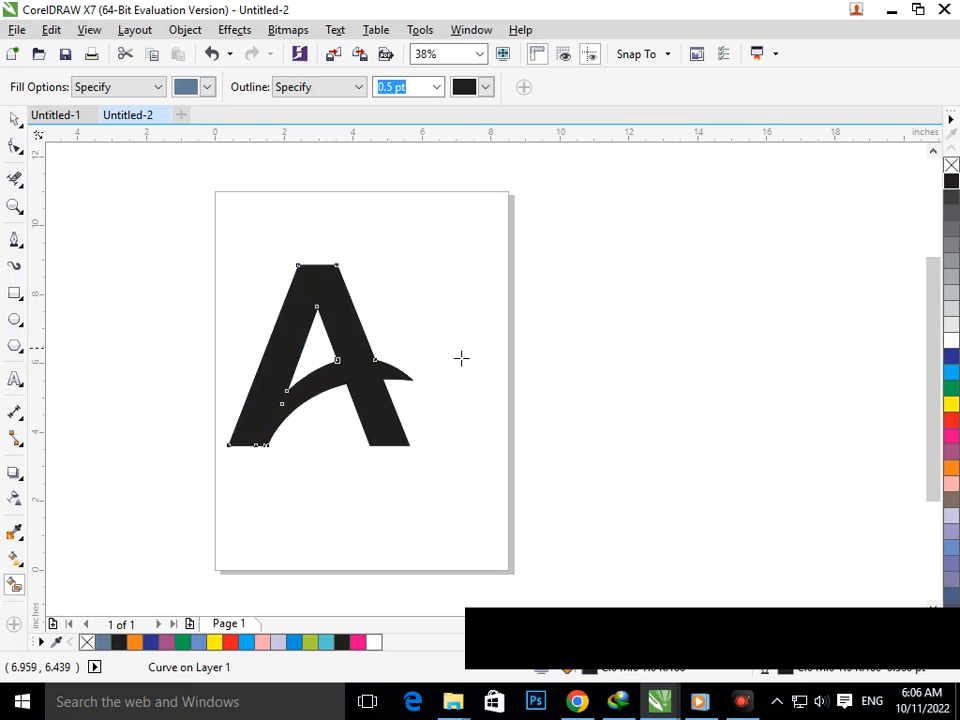
pyautogui.press('space')
pyautogui.click(111, 304)
pyautogui.click(291, 596)
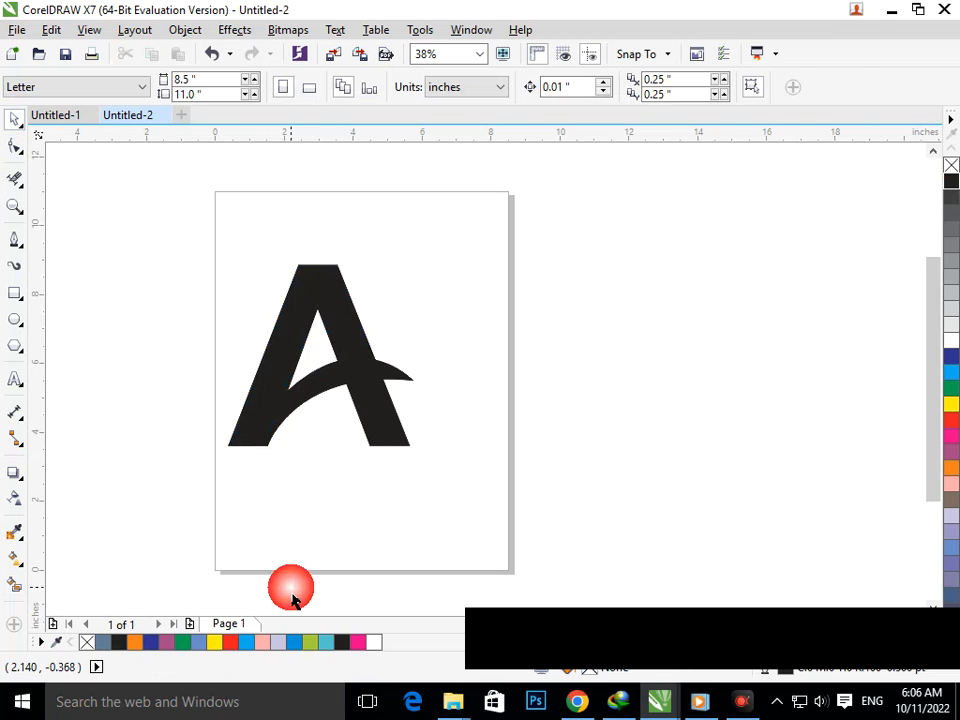
pyautogui.click(397, 372)
pyautogui.moveTo(435, 417); pyautogui.dragTo(437, 368)
pyautogui.hotkey('ctrl', 'z')
pyautogui.hotkey('ctrl', 'z')
pyautogui.click(448, 500)
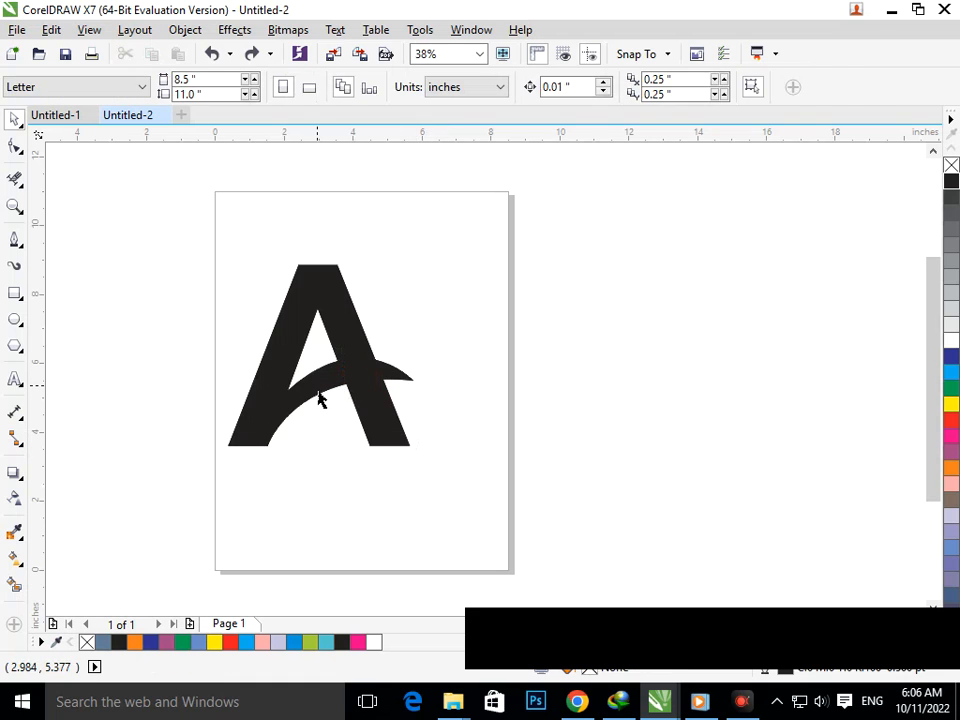
# Try a blue fill on the swoosh and restore its black fill
pyautogui.click(319, 398)
pyautogui.click(951, 356)
pyautogui.click(460, 488)
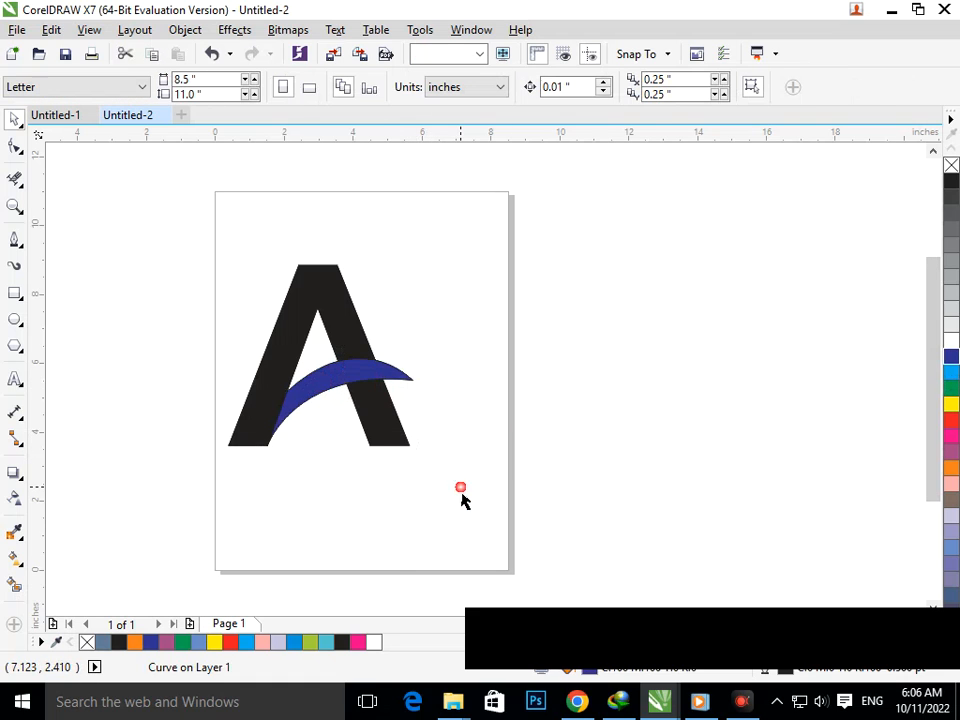
pyautogui.click(950, 275)
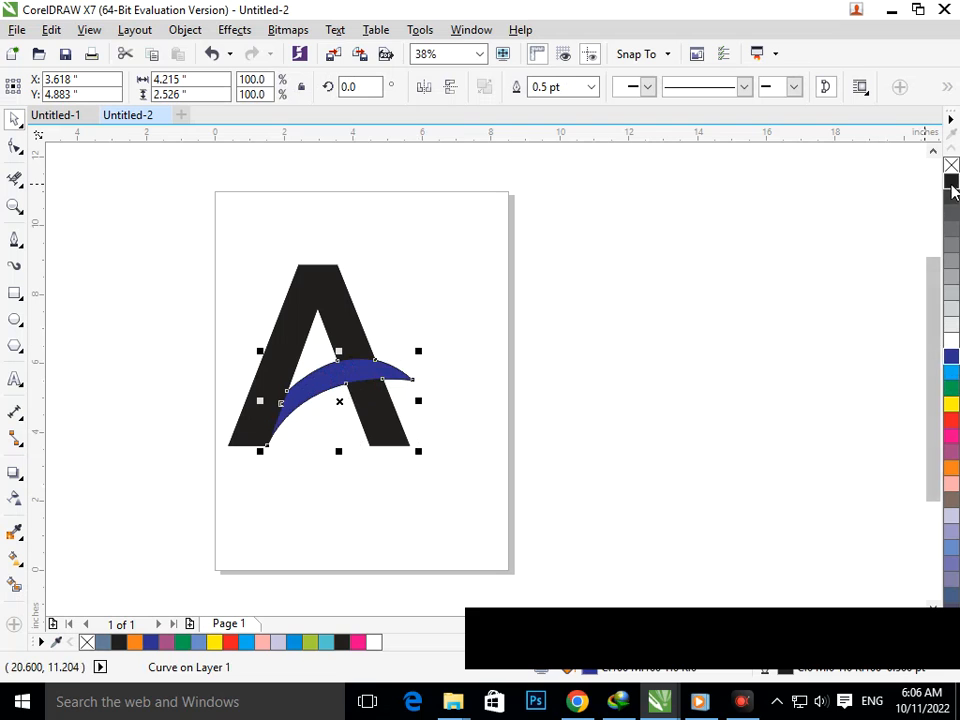
pyautogui.click(583, 399)
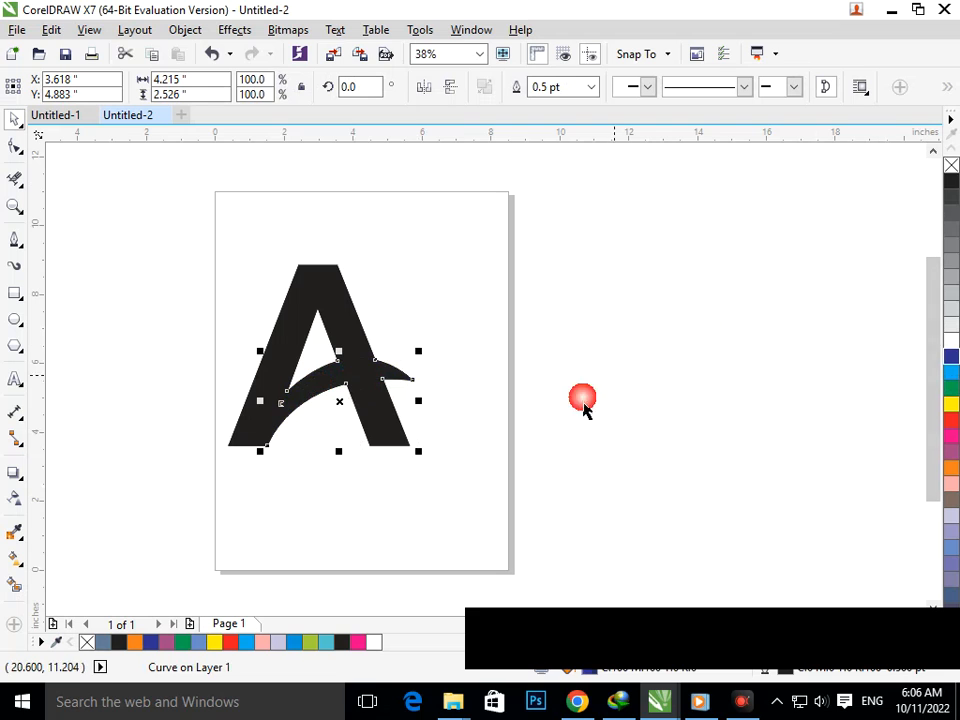
# Draw a circle about 6.26 inches wide beside the page and add a concentric copy scaled to about 82.6%
pyautogui.click(16, 319)
pyautogui.moveTo(548, 282); pyautogui.dragTo(761, 499)
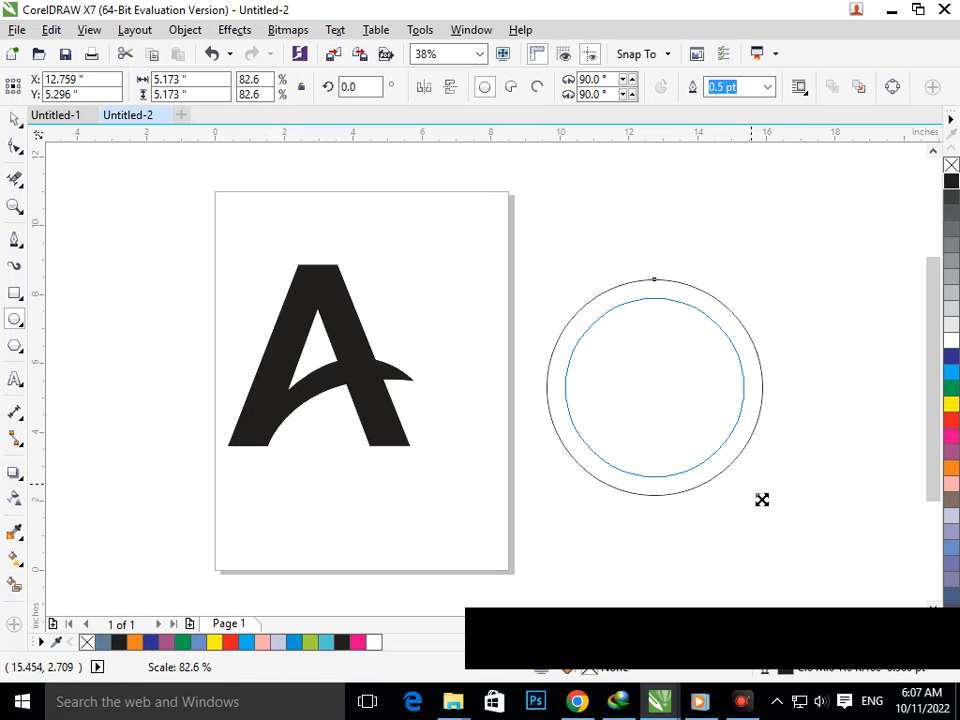
pyautogui.click(84, 240)
# Move both circles around the A and scale them together until the outer one is about 8.94 inches wide
pyautogui.moveTo(452, 249); pyautogui.dragTo(789, 493)
pyautogui.moveTo(686, 476); pyautogui.dragTo(308, 417)
pyautogui.moveTo(431, 473); pyautogui.dragTo(465, 508)
pyautogui.moveTo(415, 349); pyautogui.dragTo(422, 366)
pyautogui.moveTo(484, 538)
pyautogui.mouseDown()
pyautogui.moveTo(512, 553)
pyautogui.moveTo(490, 535)
pyautogui.mouseUp()
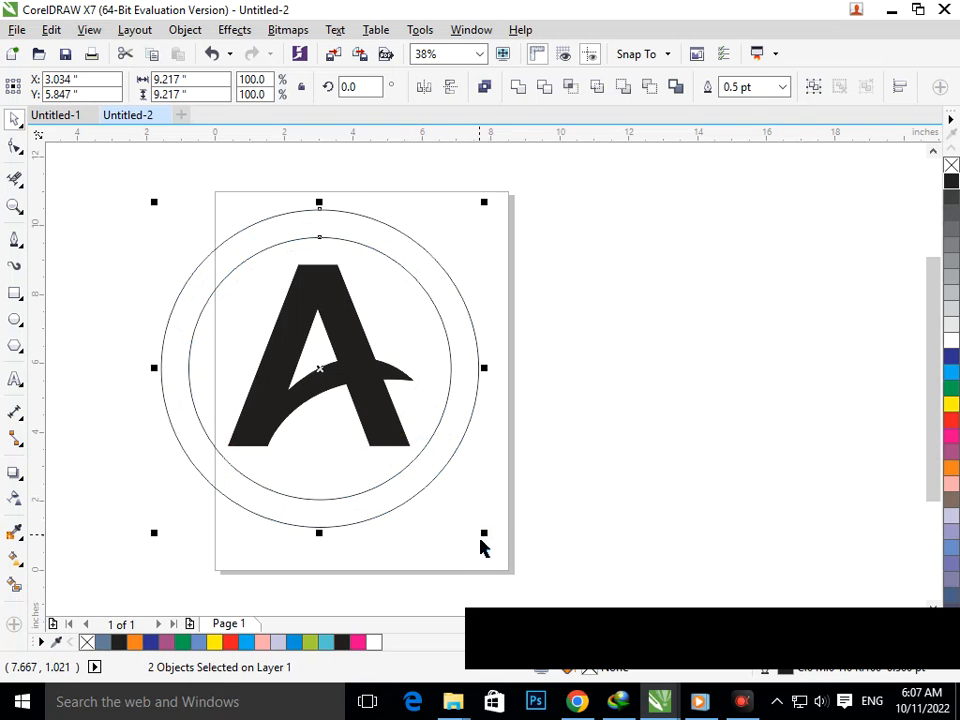
pyautogui.moveTo(493, 550); pyautogui.dragTo(488, 545)
# Give the inner circle an 8 pt dark blue outline
pyautogui.click(396, 484)
pyautogui.click(386, 496)
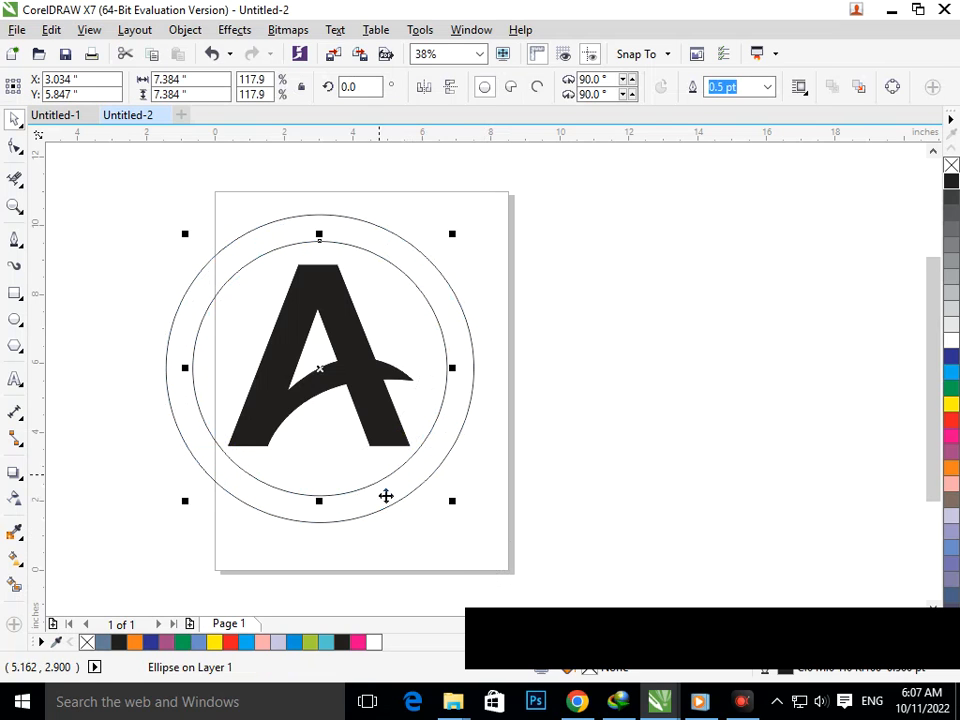
pyautogui.click(768, 90)
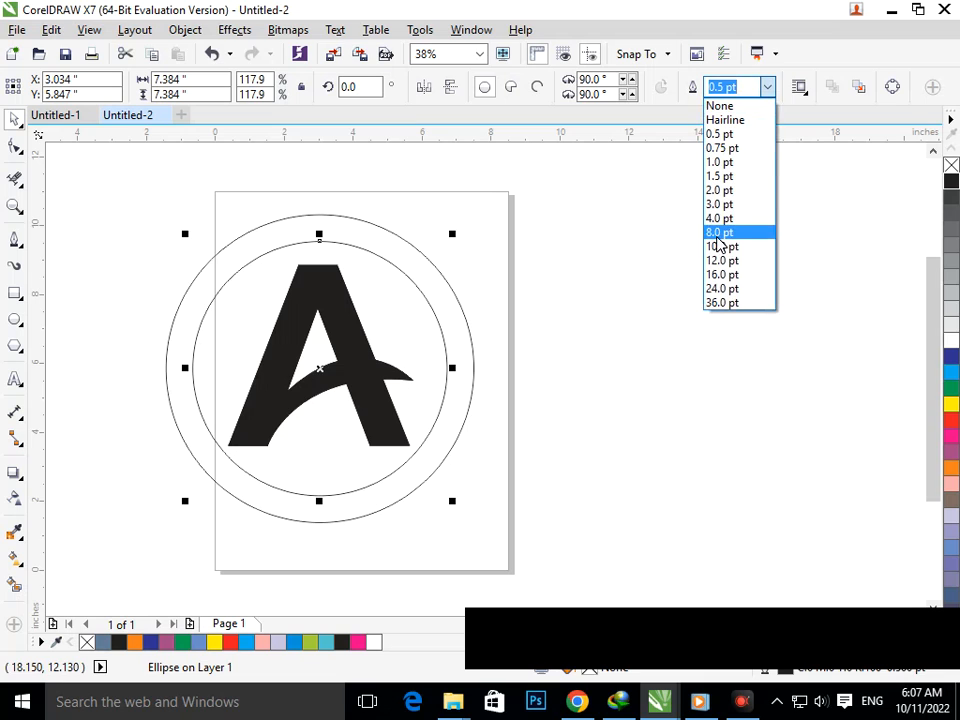
pyautogui.click(762, 228)
pyautogui.rightClick(953, 344)
pyautogui.rightClick(951, 357)
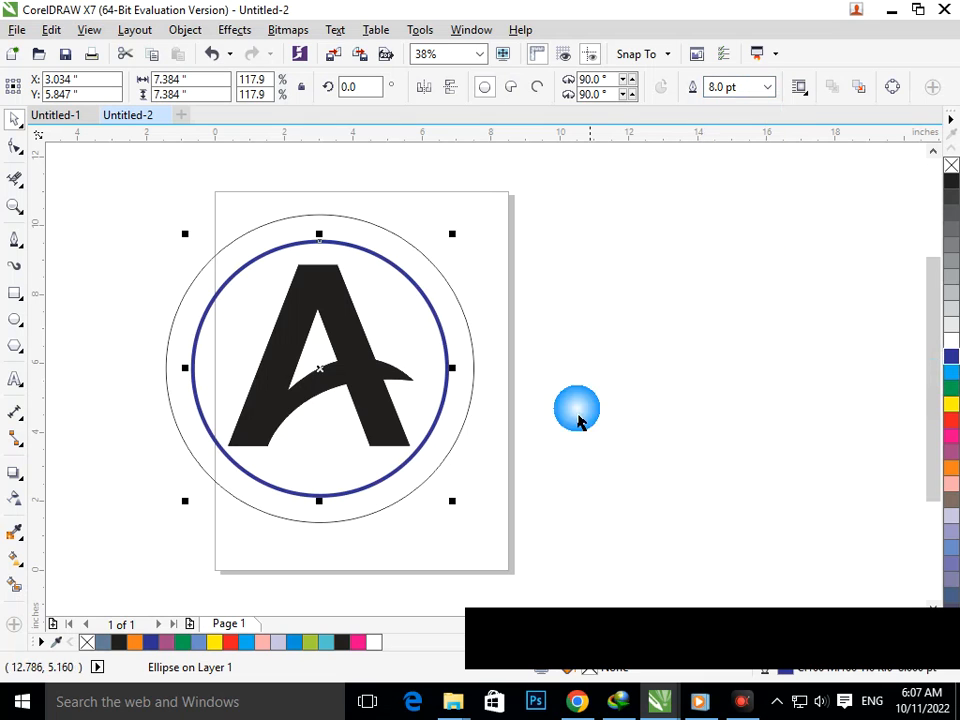
# Give the outer circle a matching 8 pt dark blue outline
pyautogui.click(464, 434)
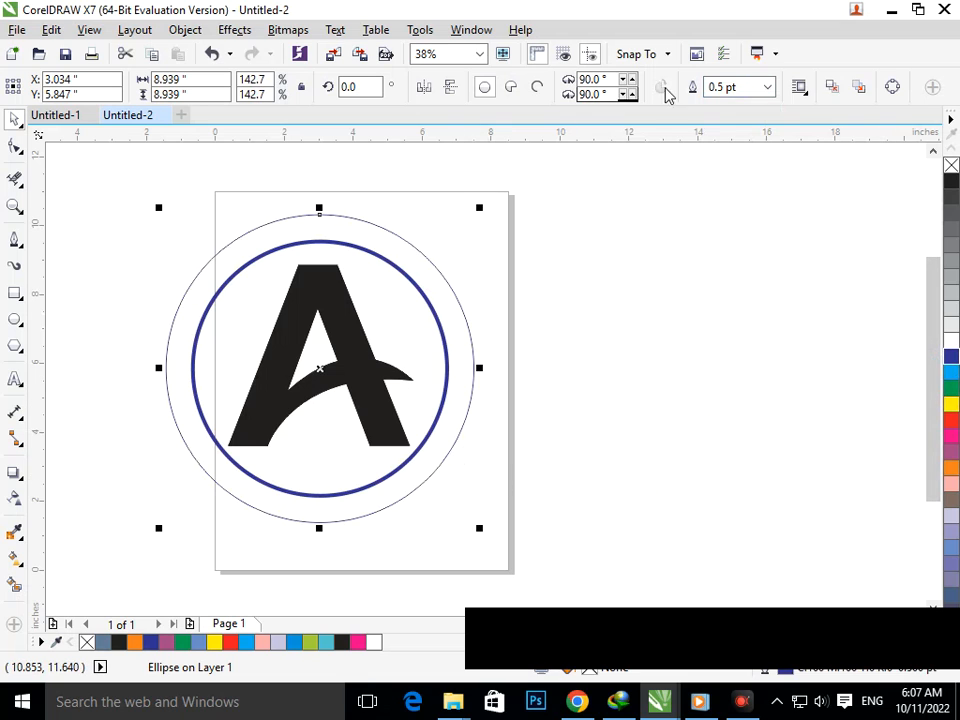
pyautogui.click(771, 89)
pyautogui.click(724, 231)
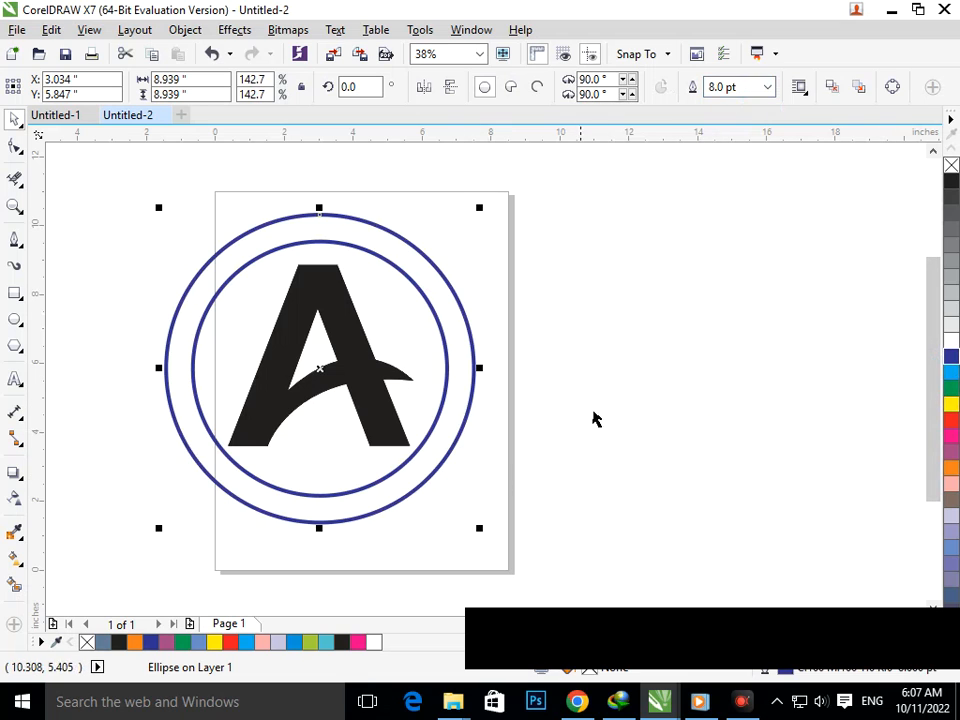
pyautogui.click(621, 424)
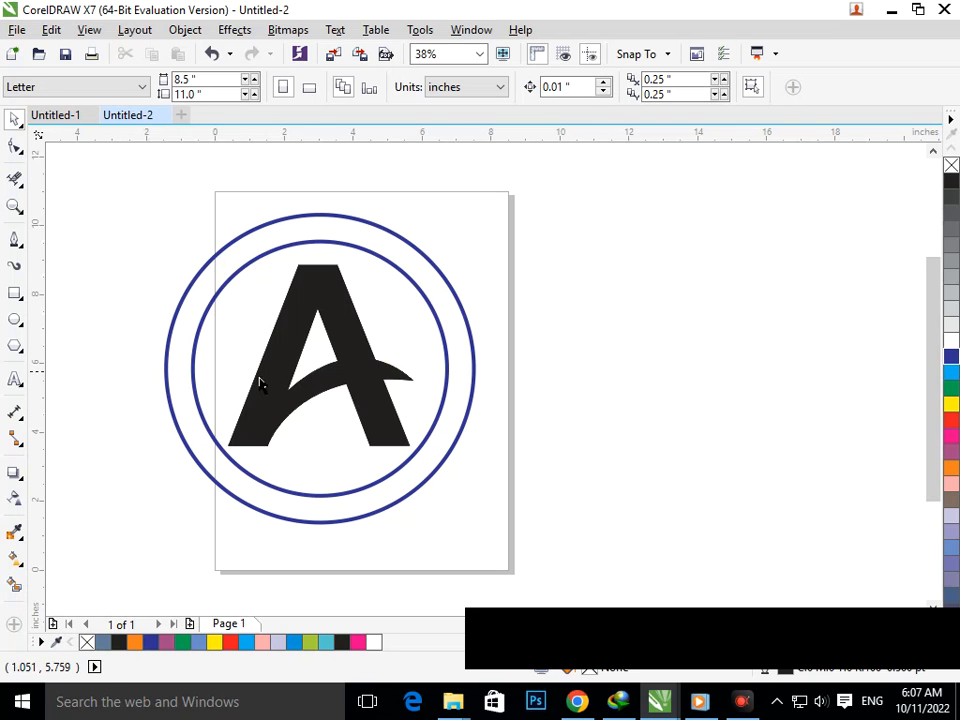
# Scale the entire logo down, with the A and both circles together, and place it near the middle of the page
pyautogui.click(389, 442)
pyautogui.click(434, 418)
pyautogui.moveTo(90, 208); pyautogui.dragTo(431, 470)
pyautogui.click(630, 441)
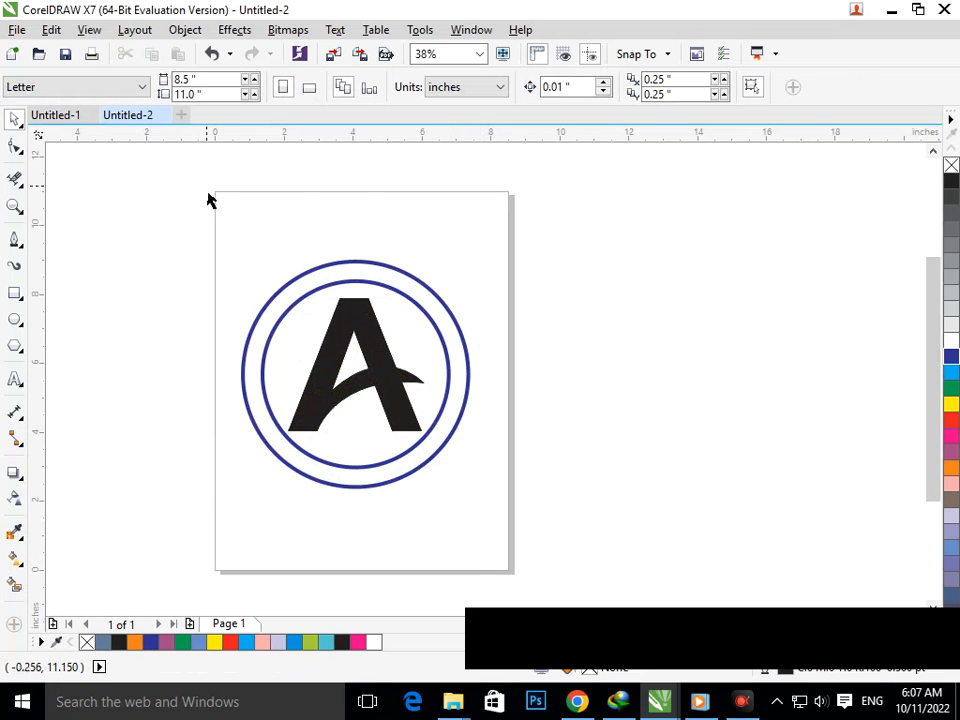
pyautogui.moveTo(360, 338); pyautogui.dragTo(545, 601)
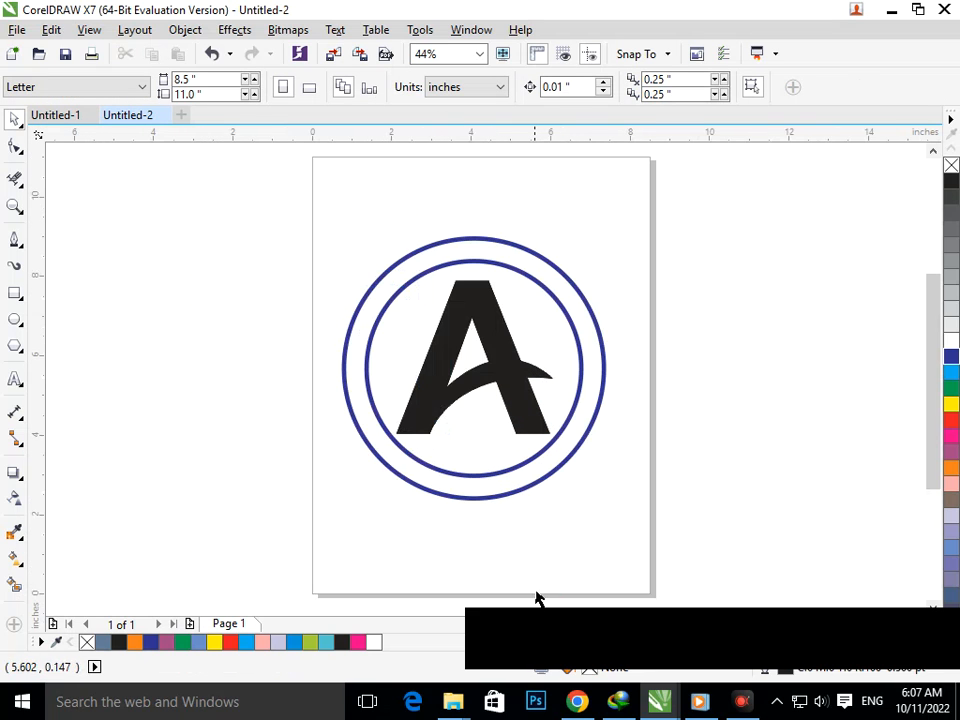